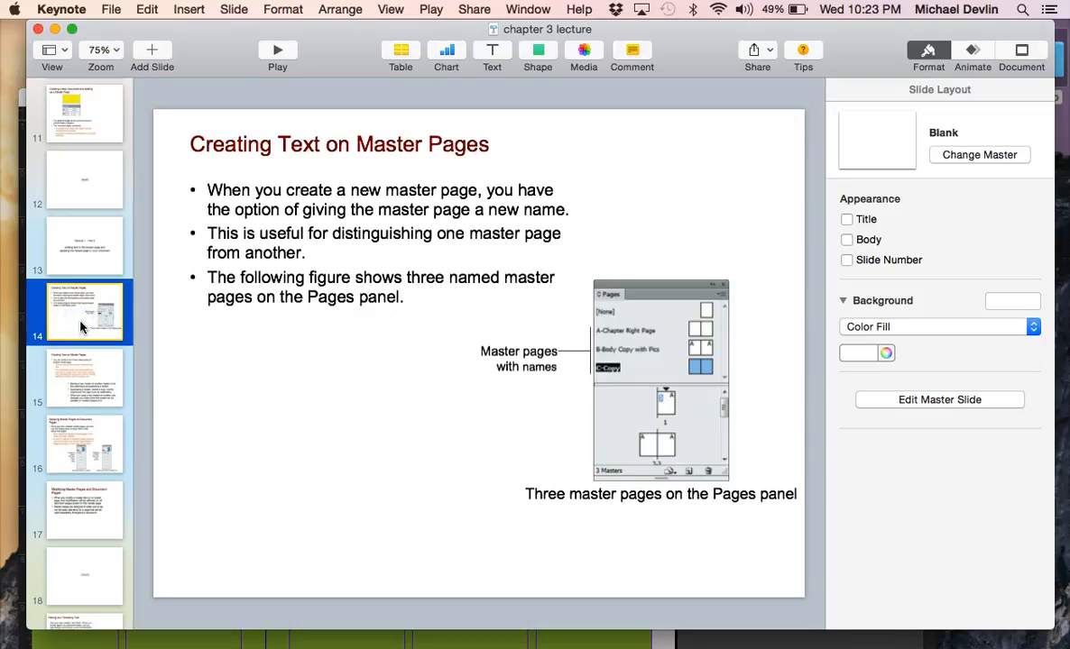
Step: Review the lecture slides on creating, applying and modifying master pages, through the DEMO slide
left_click(613, 332)
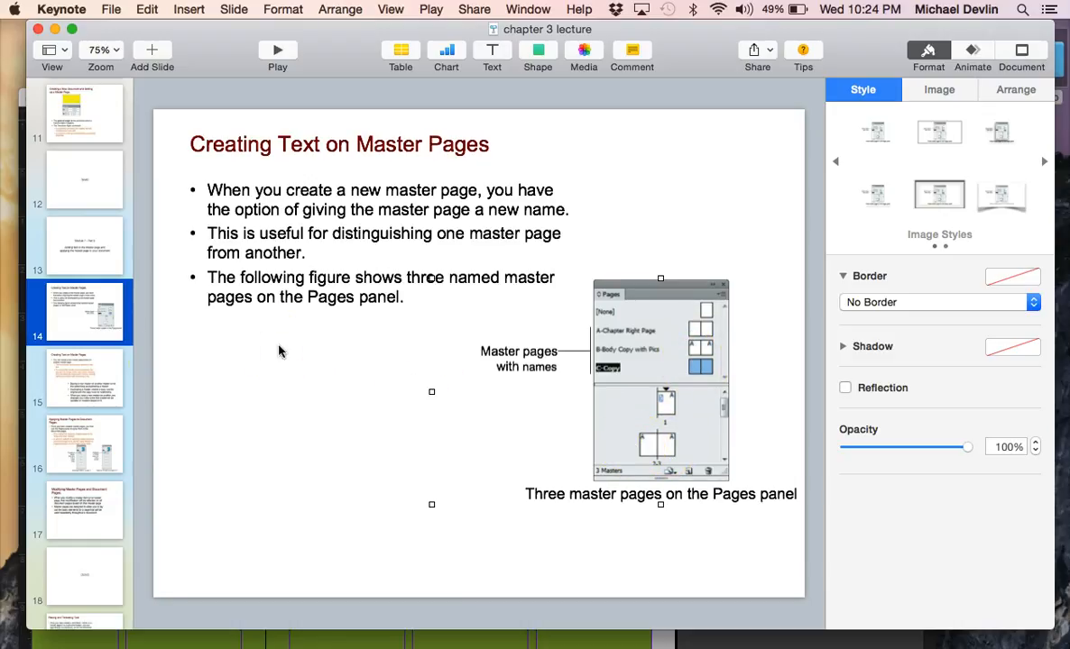
left_click(72, 379)
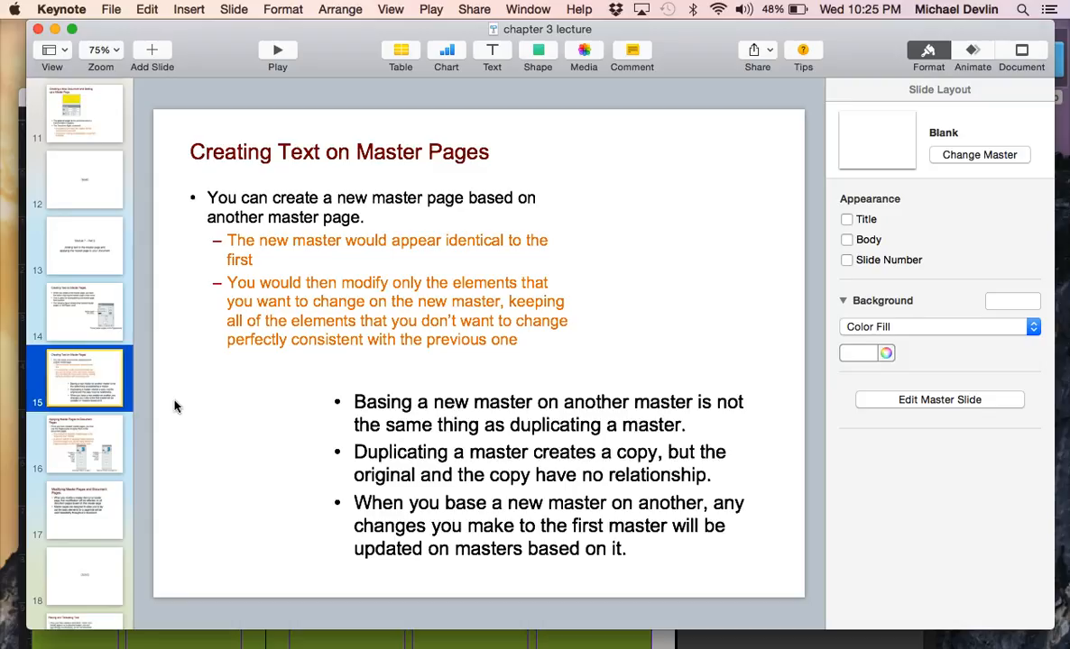
left_click(112, 432)
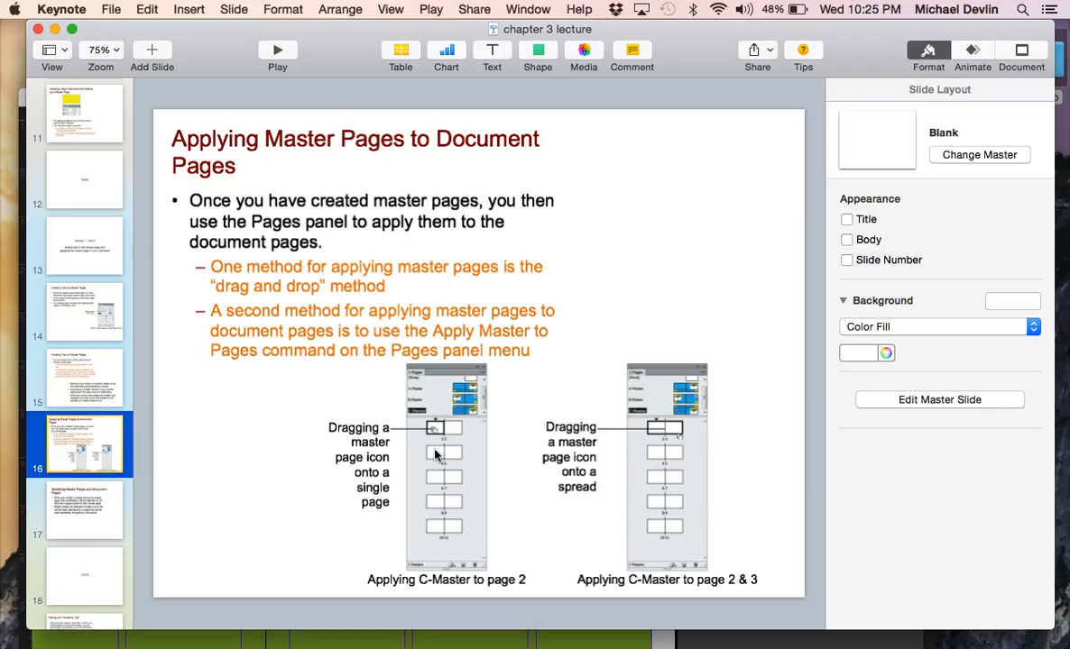
left_click(108, 511)
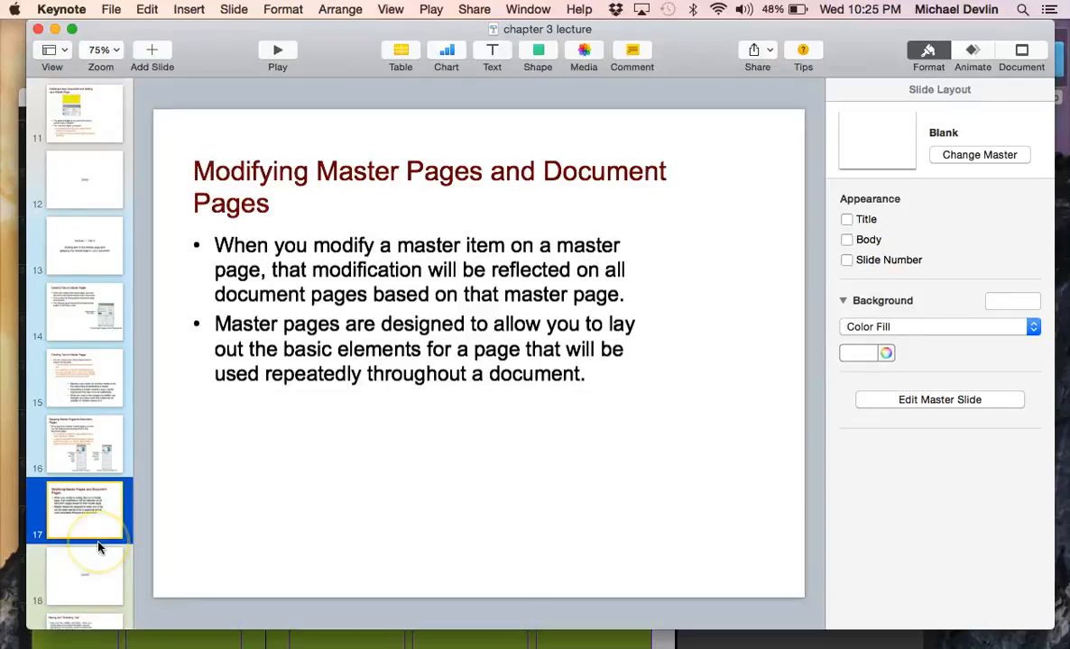
left_click(94, 570)
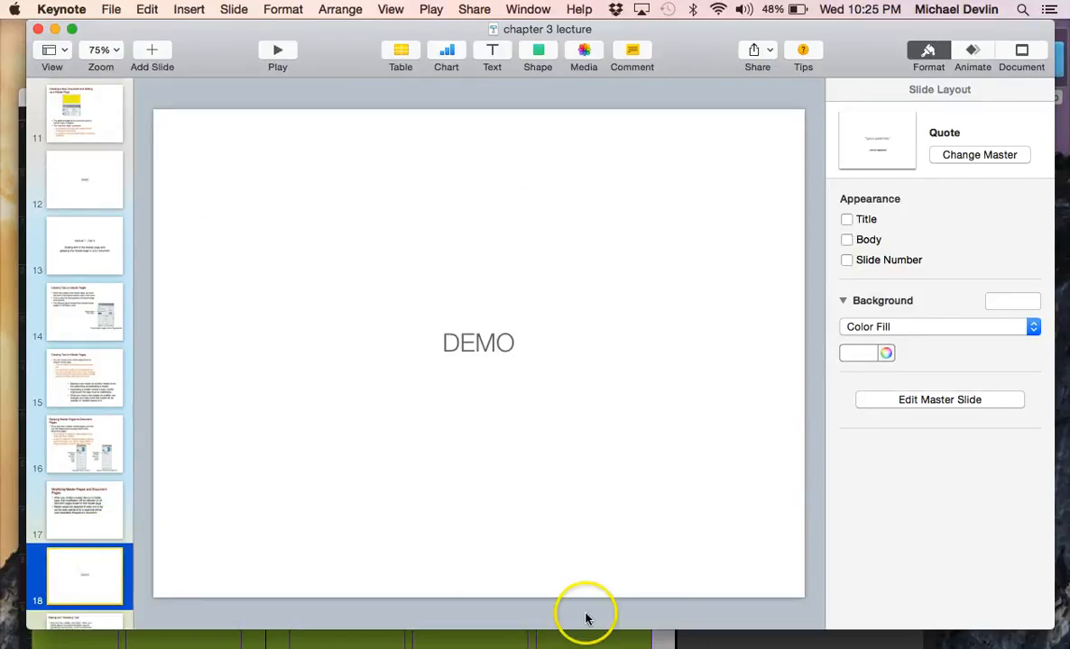
Step: Switch to the Untitled-2 document in InDesign and examine the layout of the A-Master spread
left_click(708, 640)
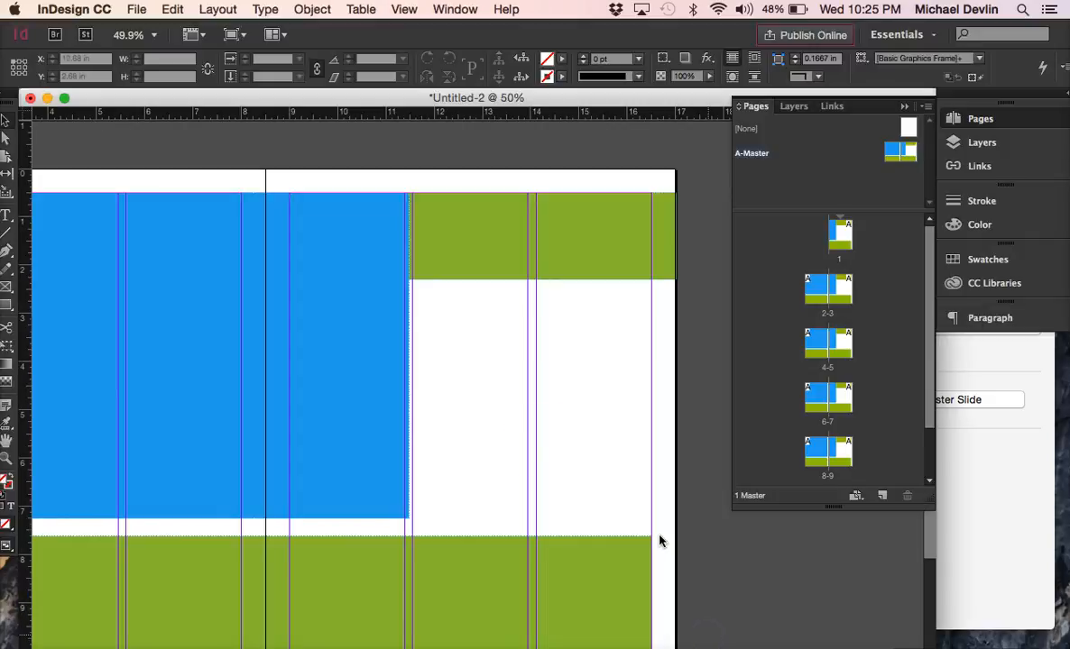
left_click(538, 449)
scroll(537, 443, "left", 4)
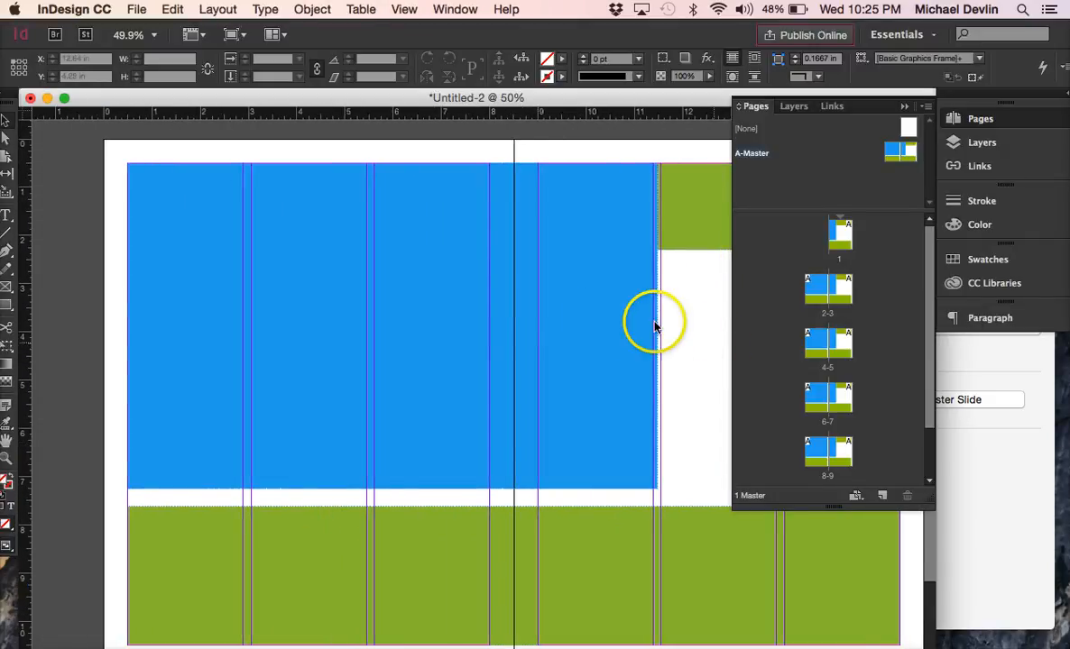
scroll(631, 325, "right", 2)
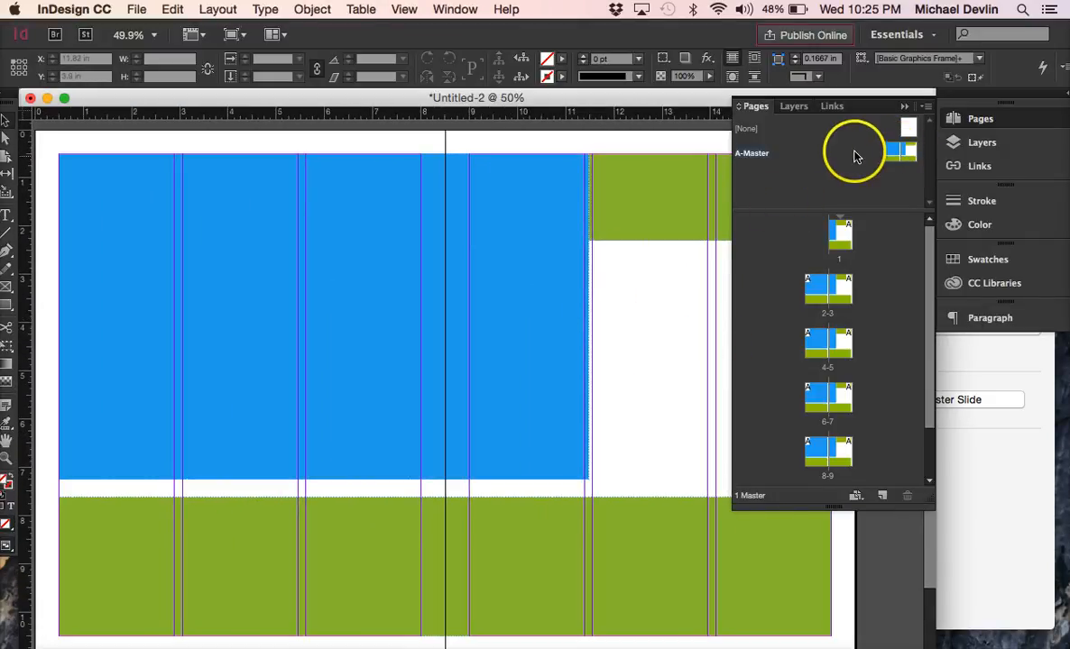
left_click(902, 150)
left_click_drag(907, 155, 565, 266)
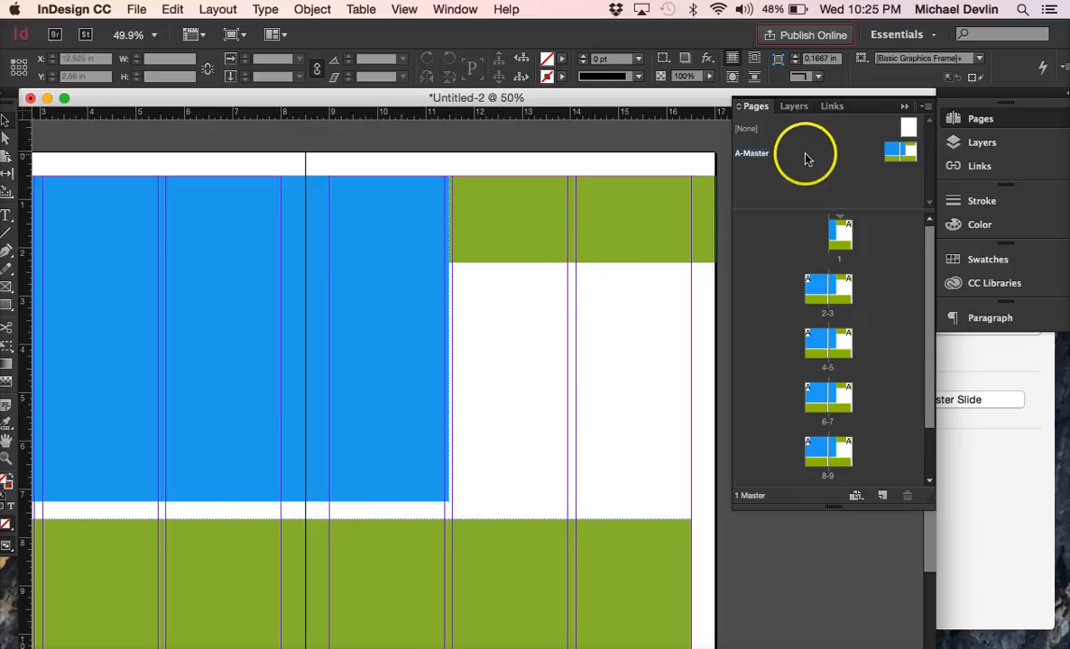
Step: Create a new master with prefix B, named Title and based on A-Master
left_click(754, 154)
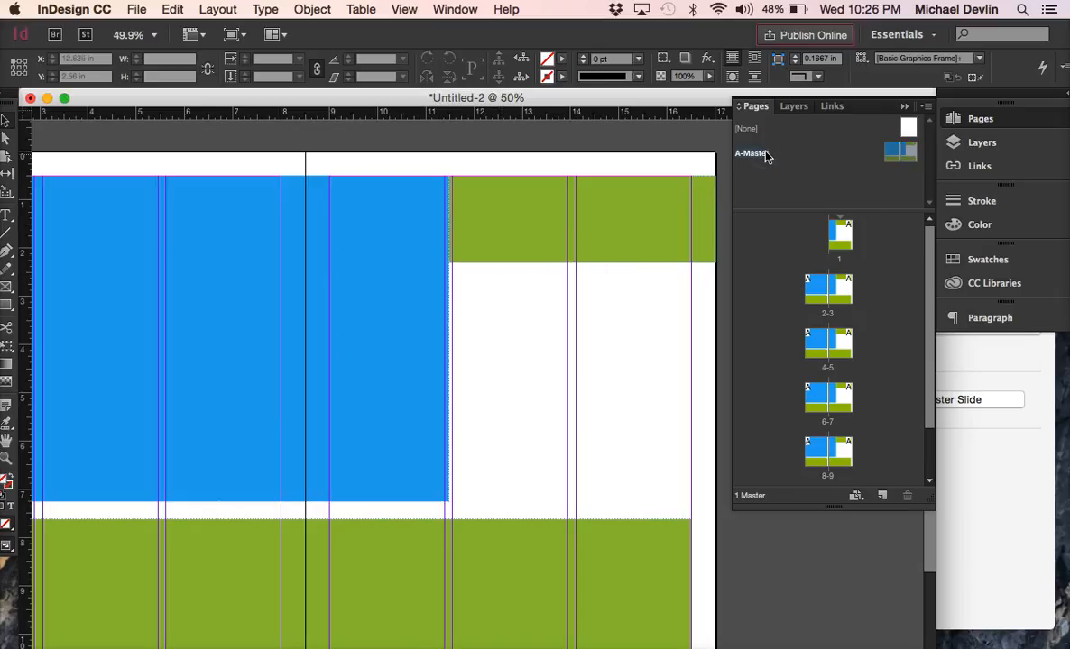
right_click(896, 151)
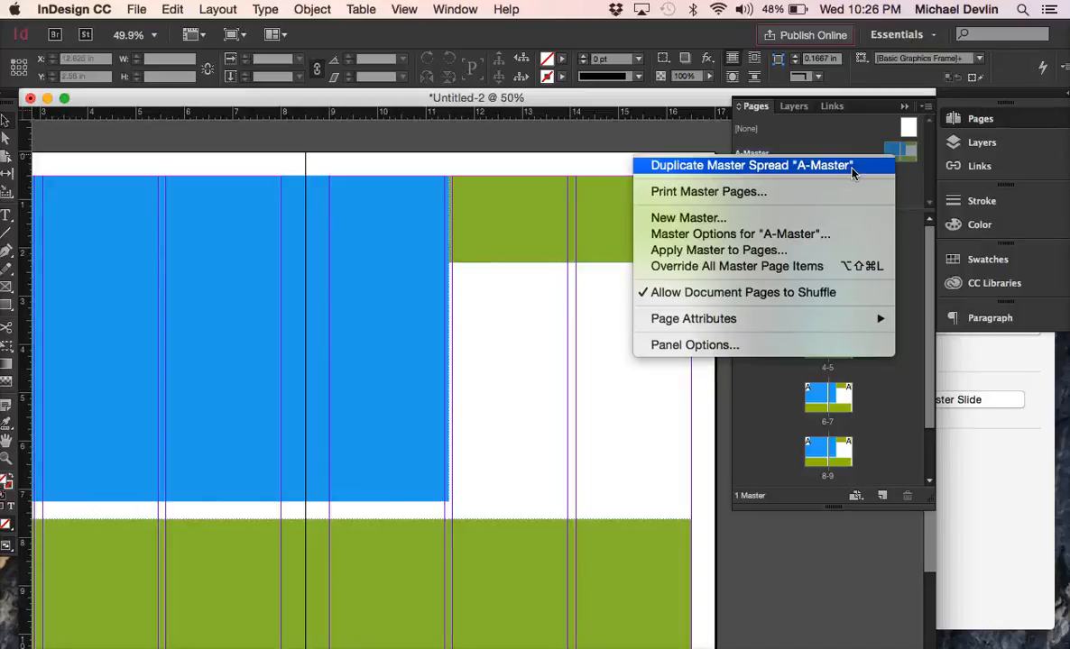
left_click(823, 217)
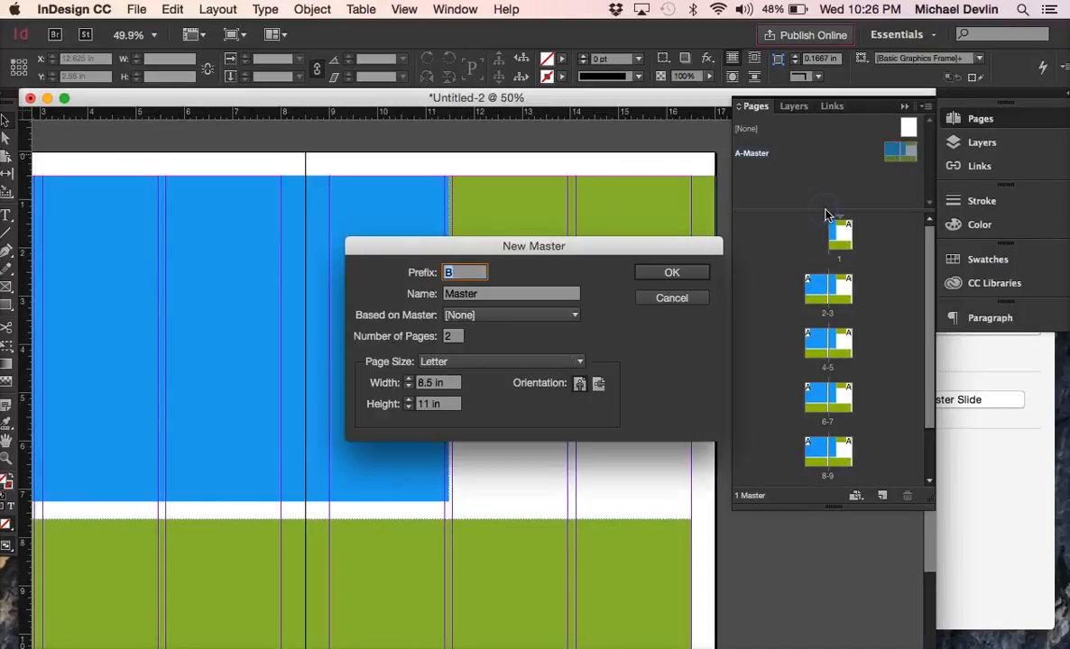
double_click(488, 296)
type("Title")
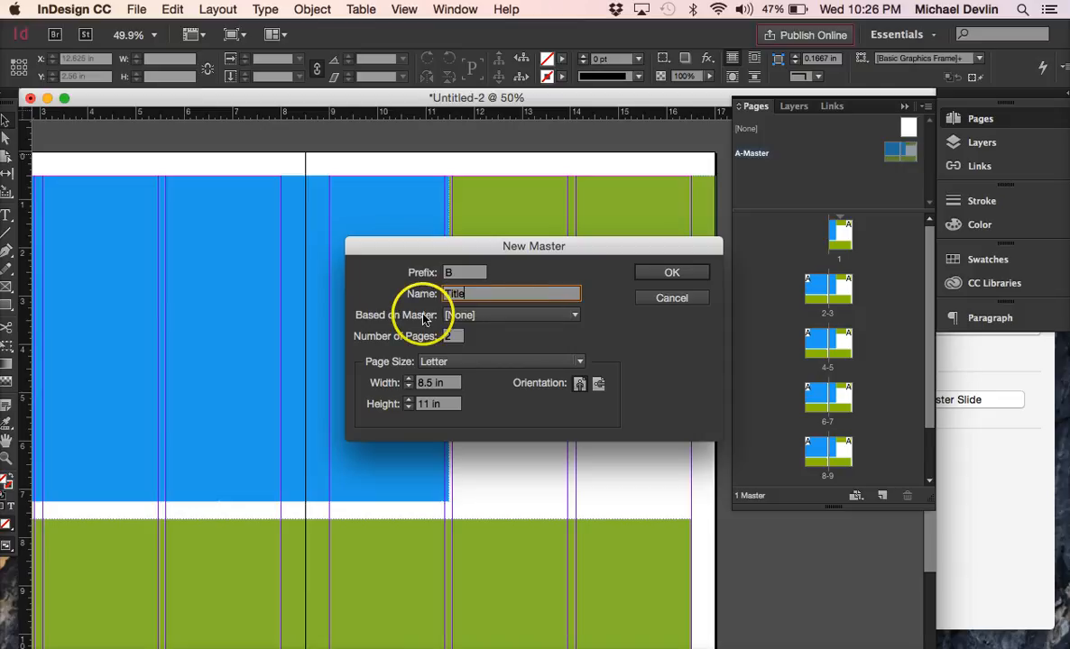
key("Tab")
left_click(516, 315)
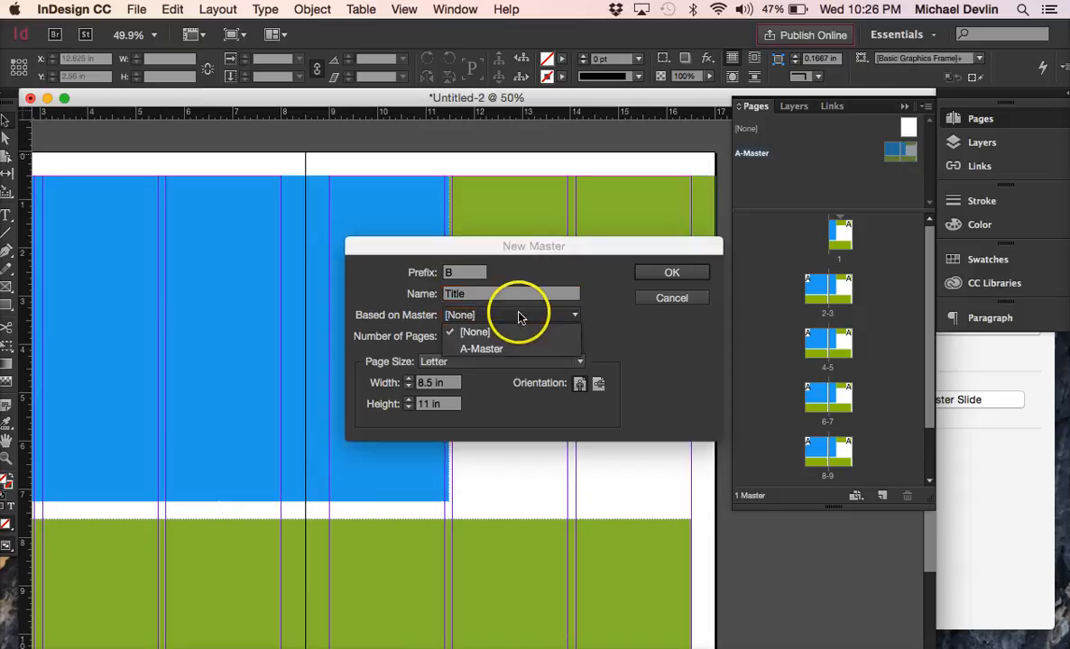
left_click(494, 349)
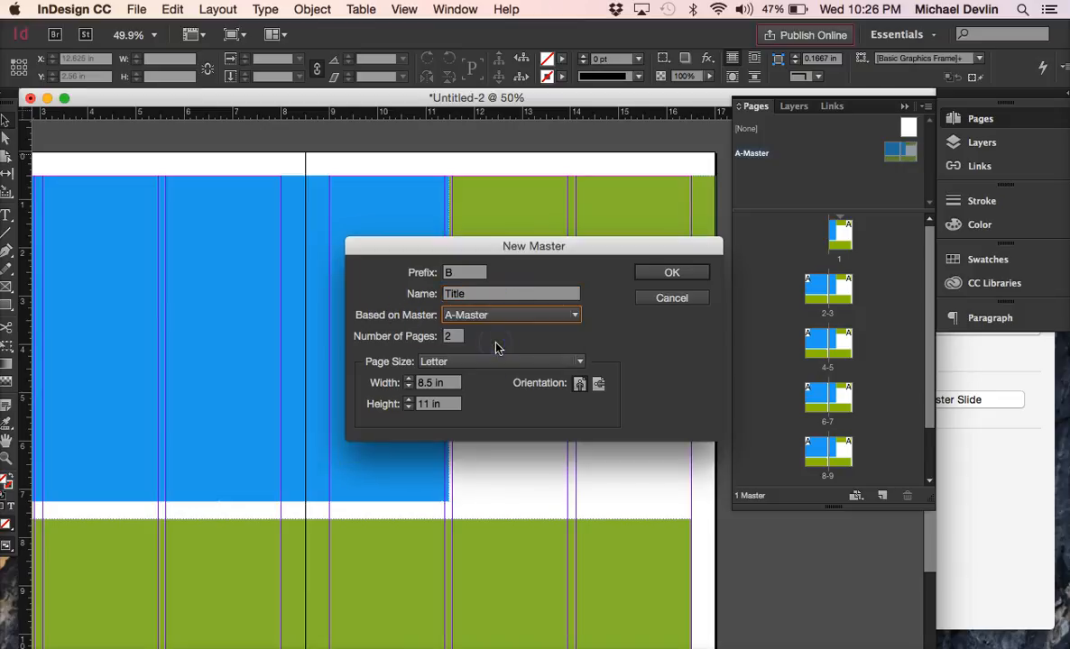
left_click(675, 274)
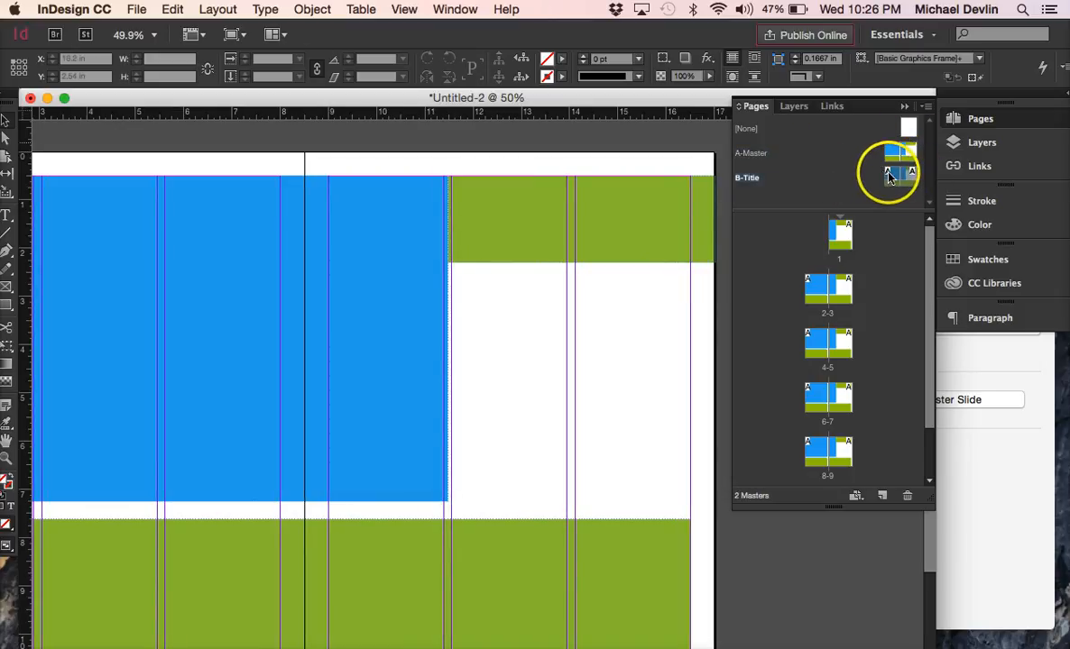
Step: Open the A-Master spread and move the upper green rectangle on its right page down to about Y 2.52 in
left_click(897, 151)
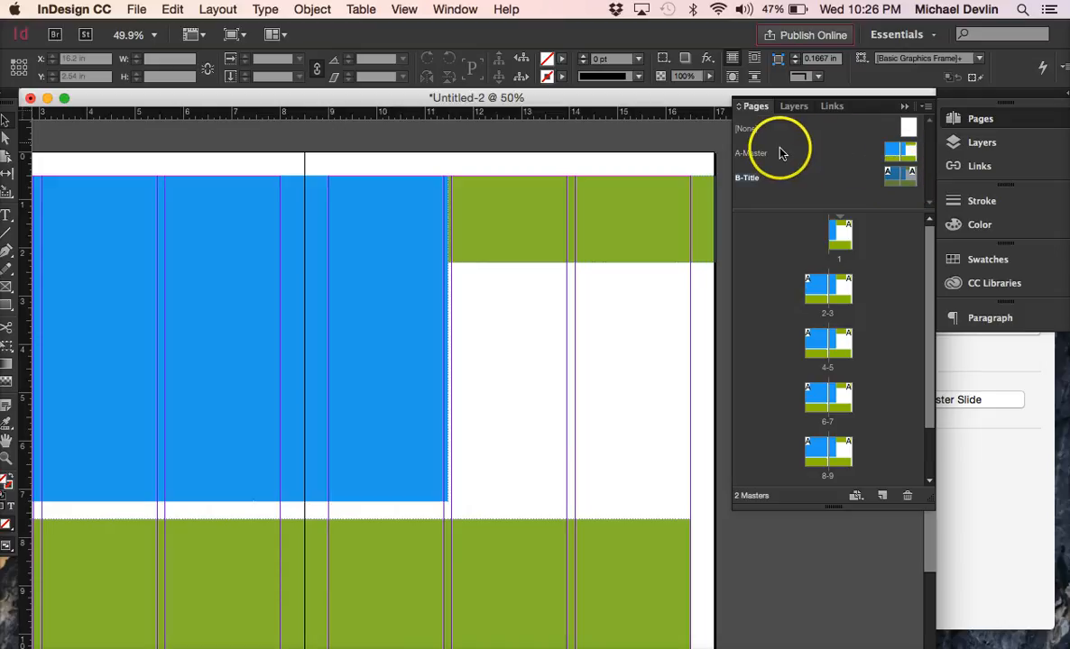
left_click(891, 158)
left_click(896, 155)
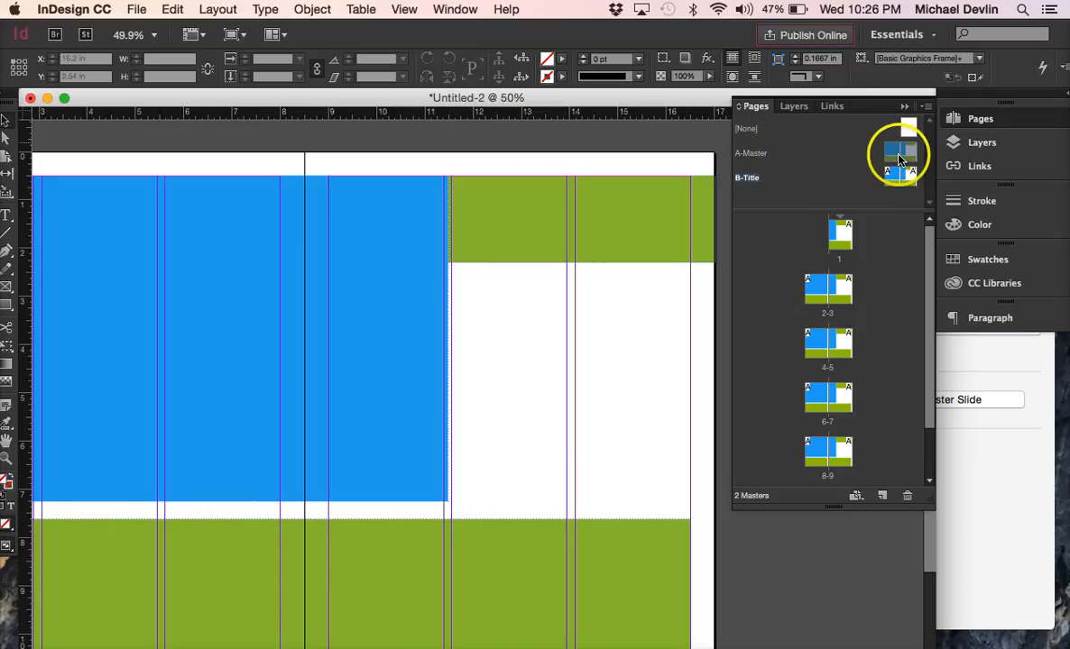
left_click(896, 155)
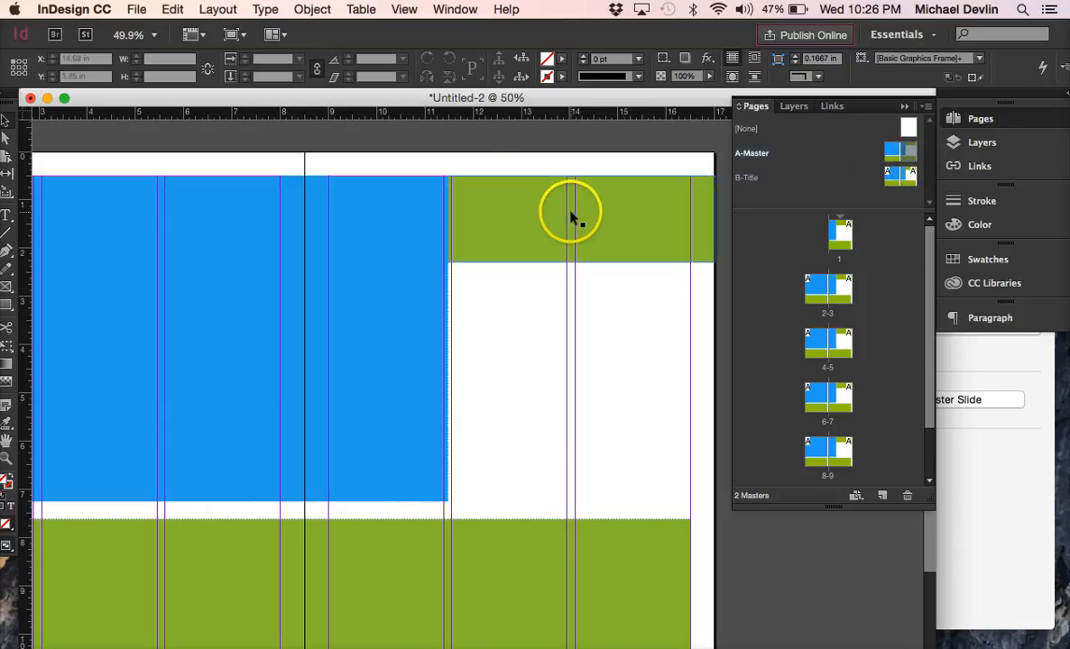
left_click_drag(497, 230, 494, 329)
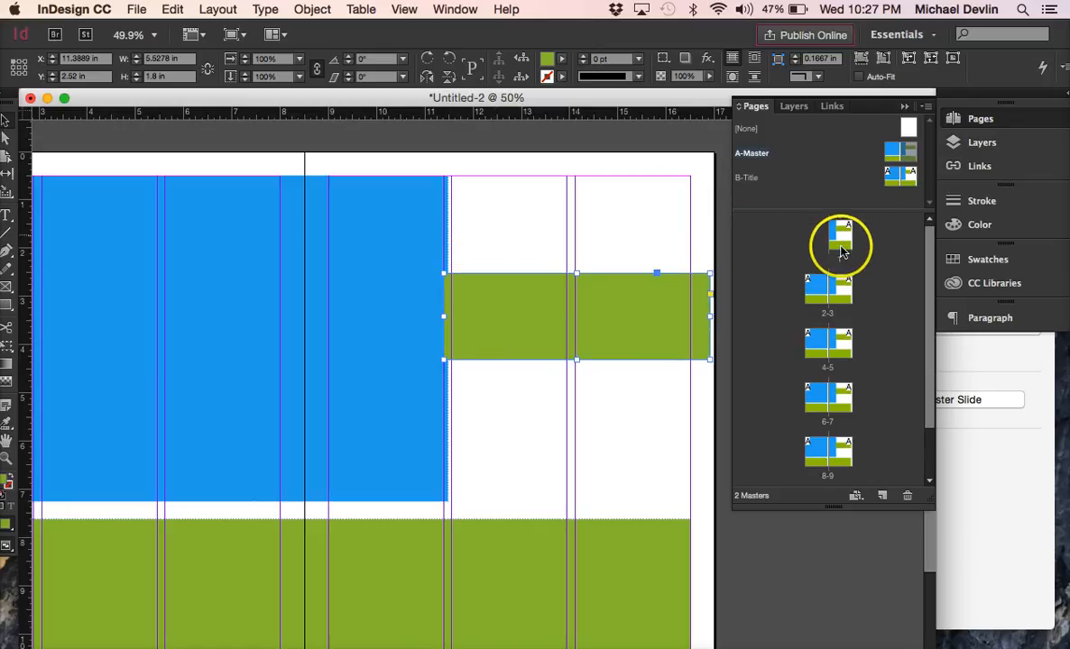
left_click(881, 240)
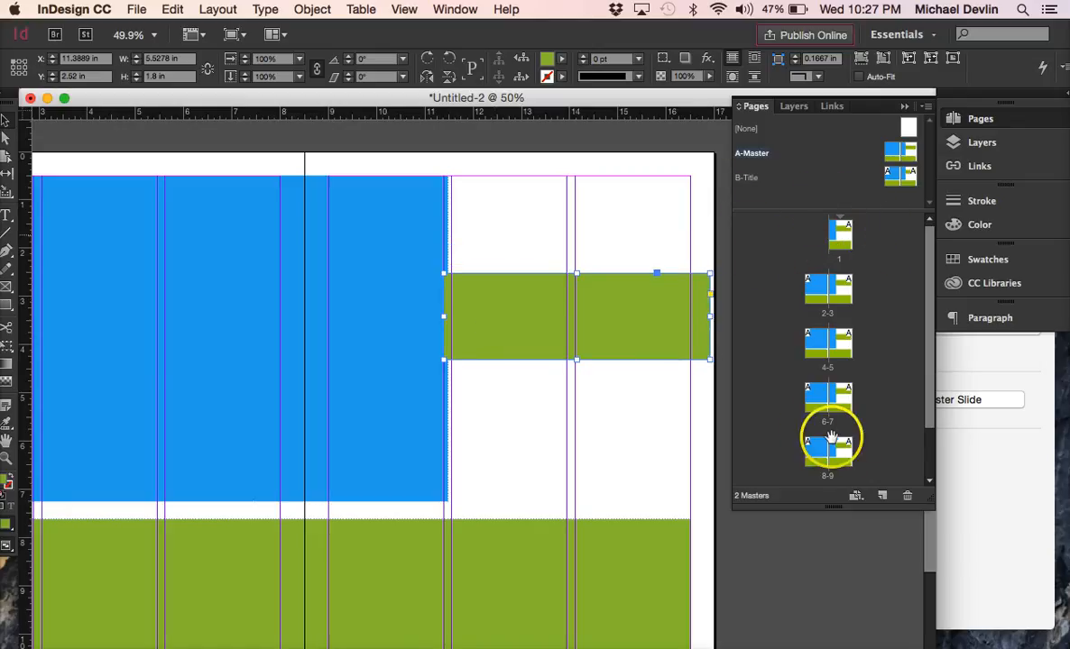
Step: Open the B-Title spread and try to move the inherited green rectangle on its right page
left_click(895, 176)
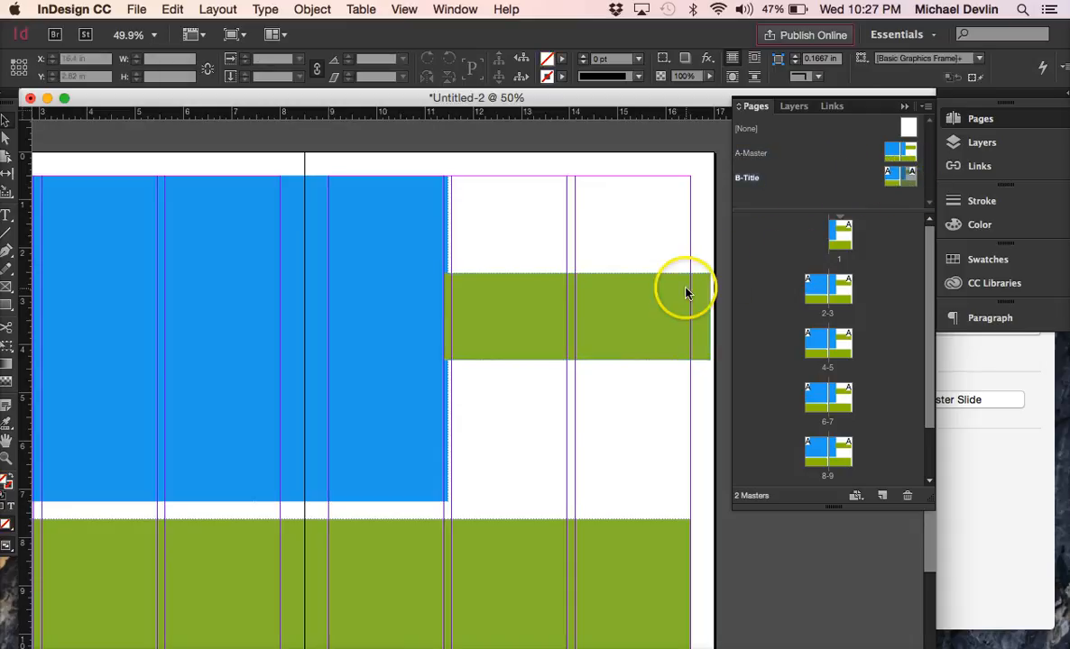
left_click(639, 300)
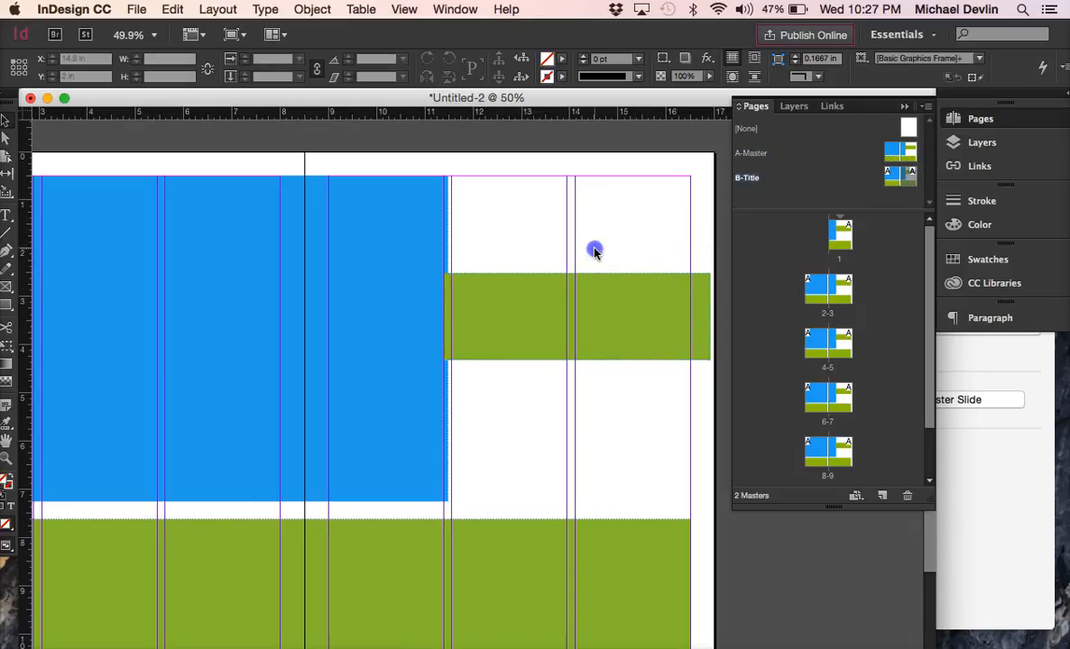
left_click_drag(613, 338, 613, 308)
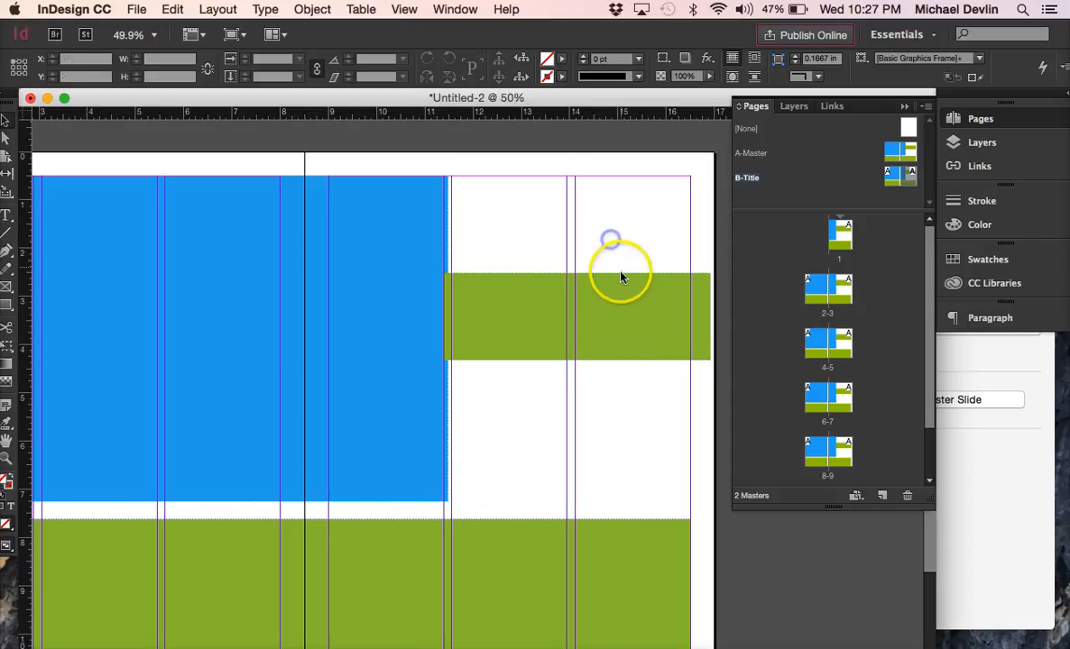
left_click(574, 229)
left_click_drag(504, 273, 525, 281)
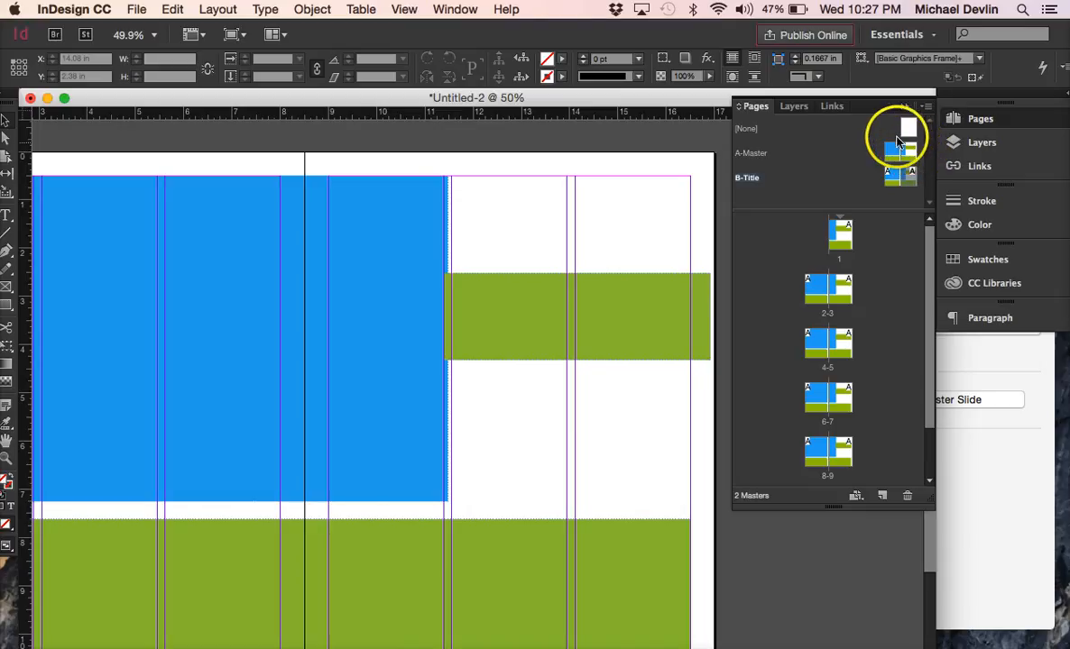
Step: Return to the A-Master spread and move the upper green rectangle up to the top margin at Y 0.5 in
left_click(772, 158)
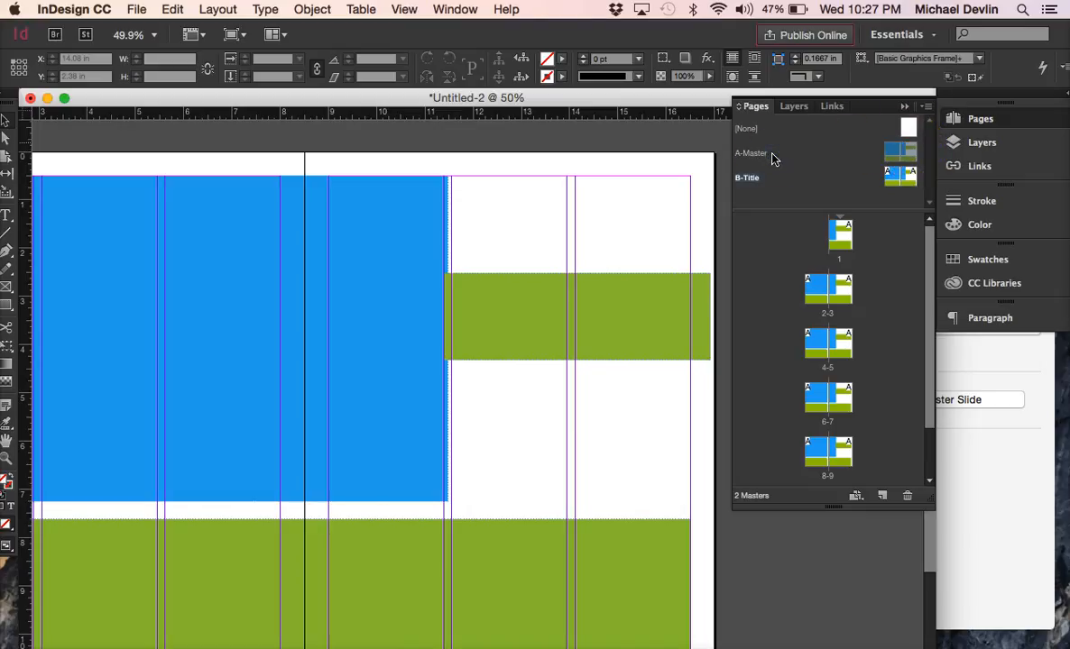
left_click(753, 183)
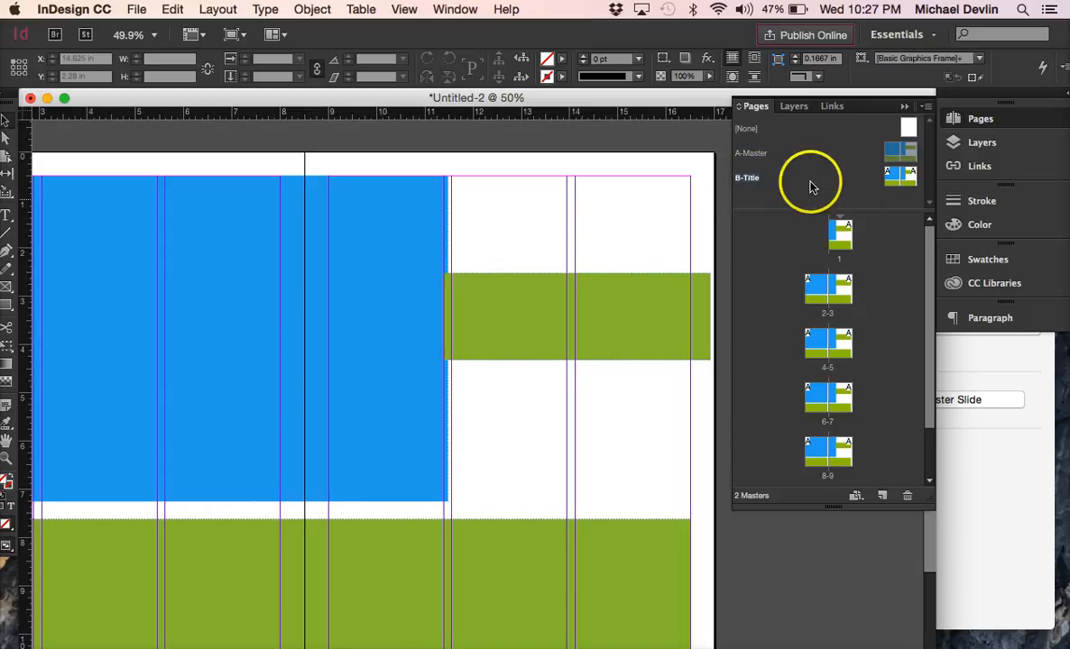
left_click(911, 156)
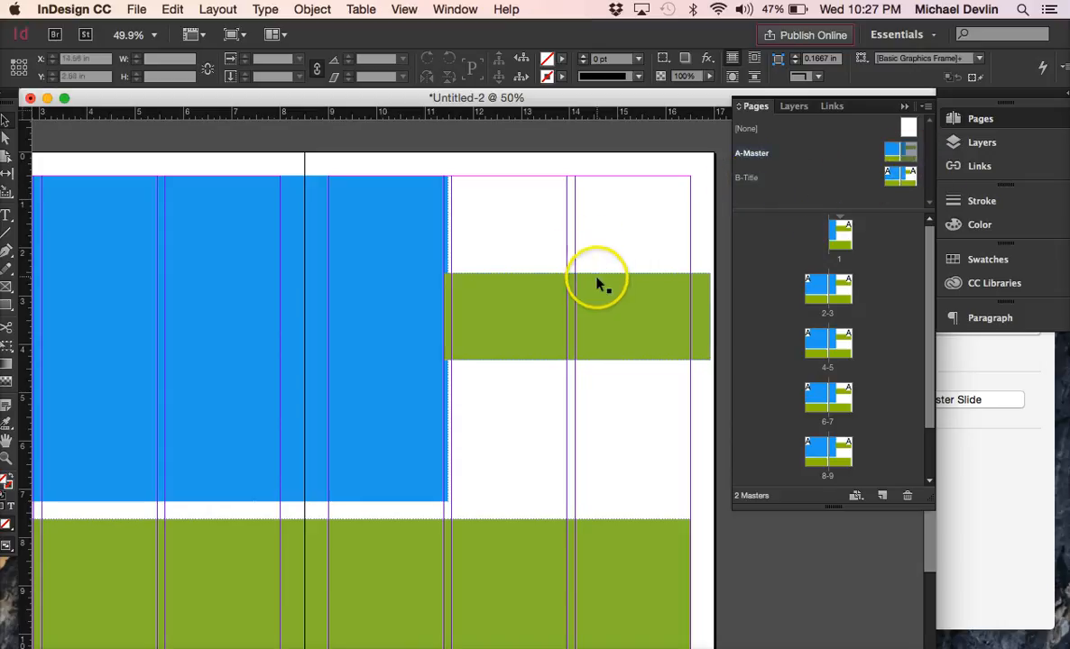
left_click(599, 316)
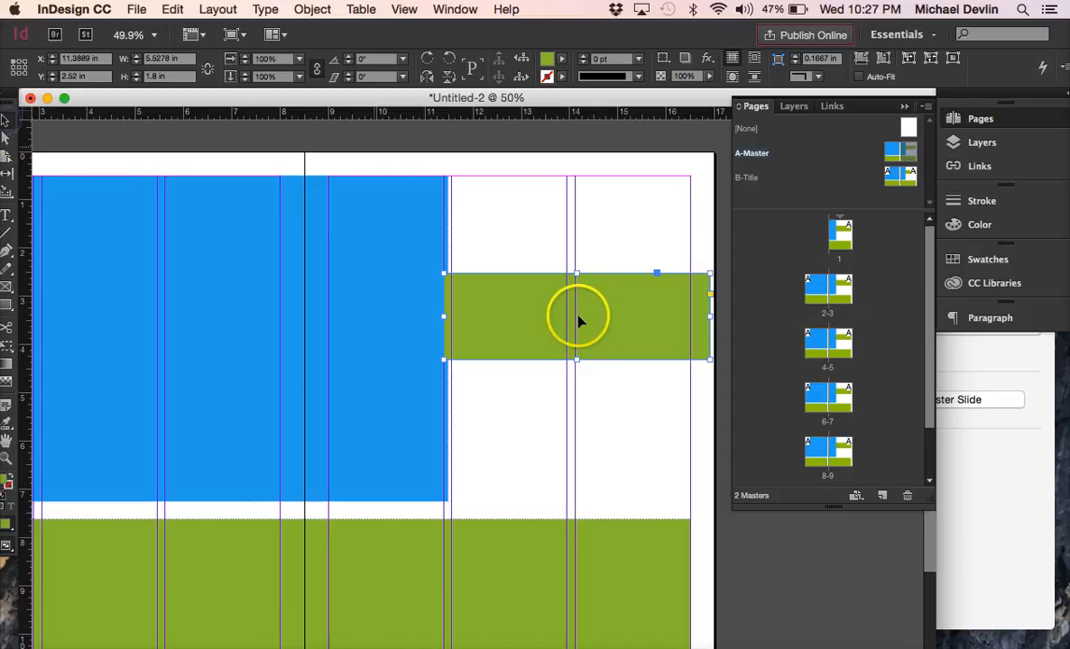
left_click_drag(629, 317, 634, 240)
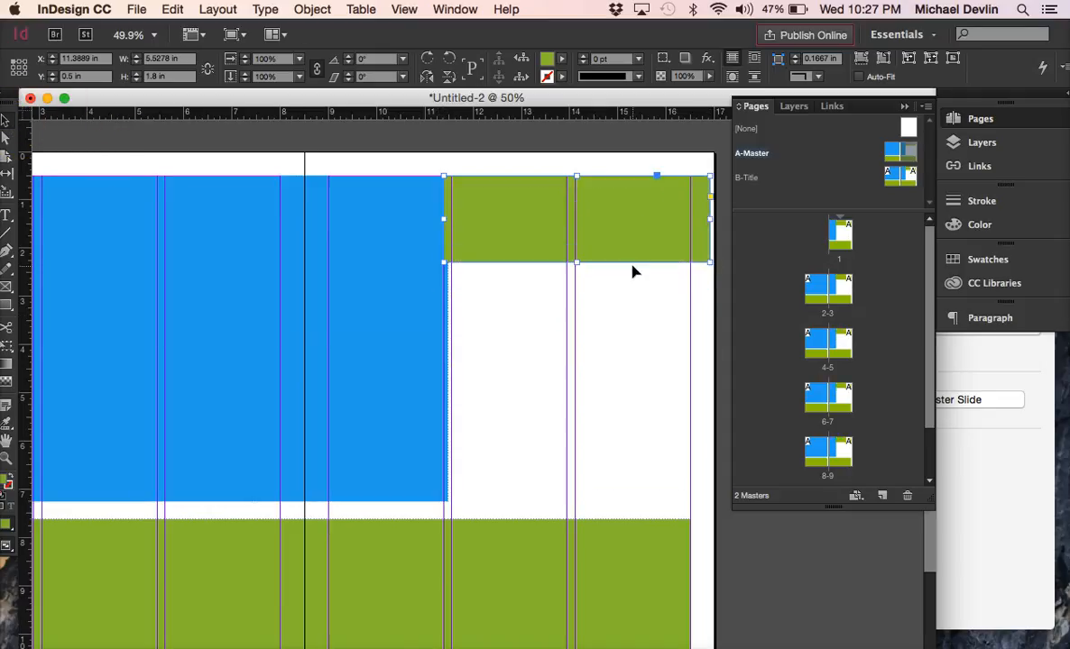
Step: Draw a text frame across the upper green rectangle on B-Title's right page and center-align its text
double_click(891, 183)
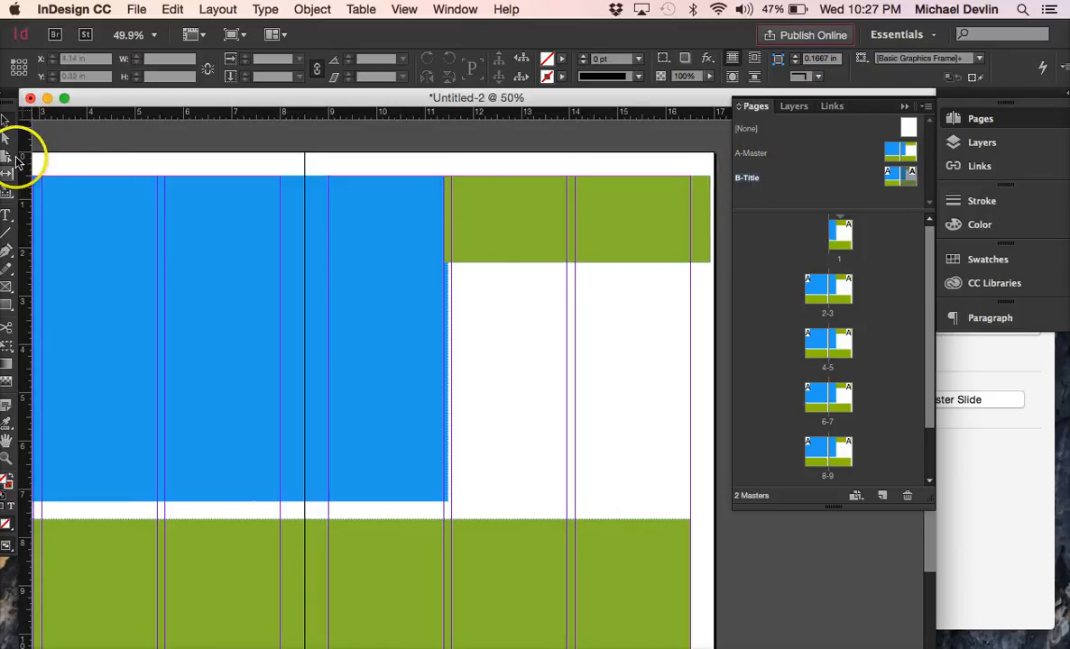
left_click(6, 215)
left_click_drag(452, 217, 692, 260)
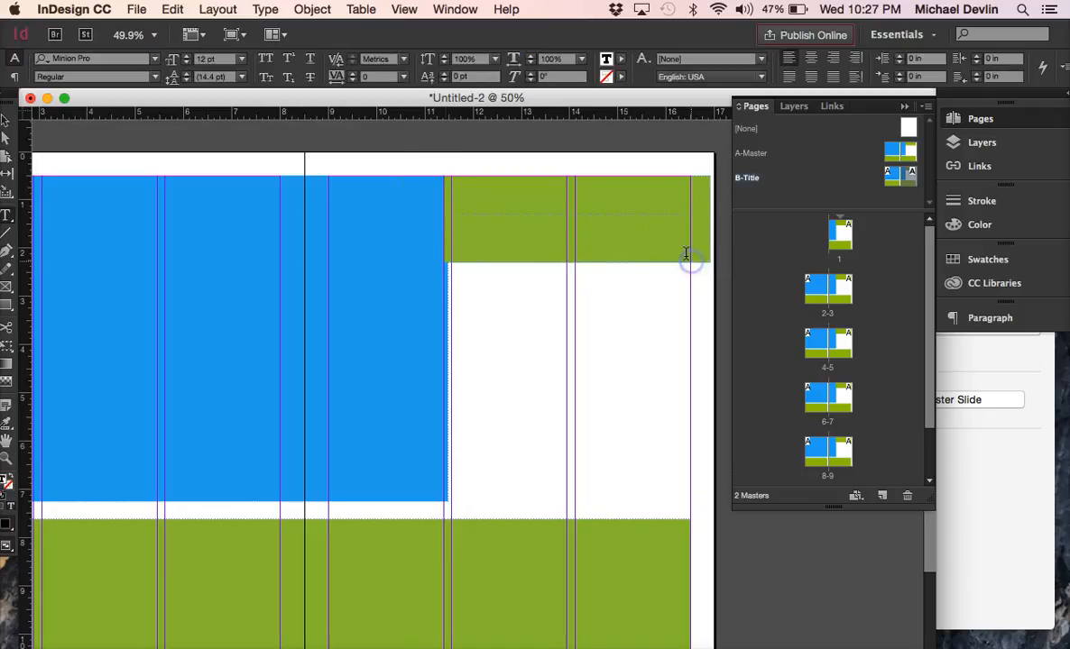
left_click(819, 59)
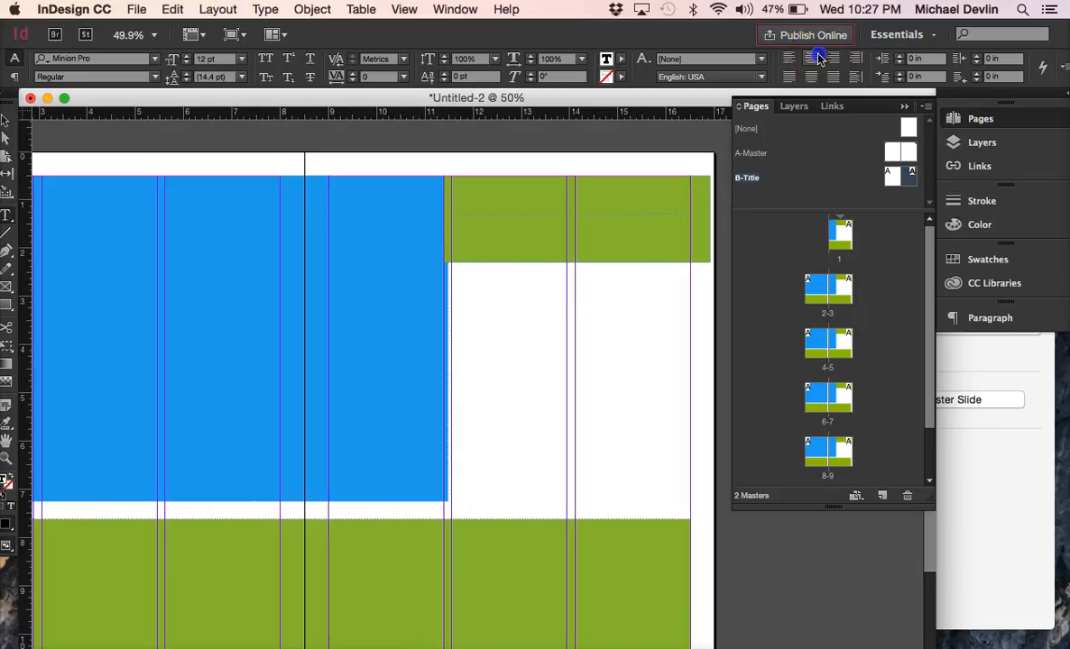
Step: Set the B-Title text frame's type to Impact at 72 pt and enter TITLE
left_click(154, 59)
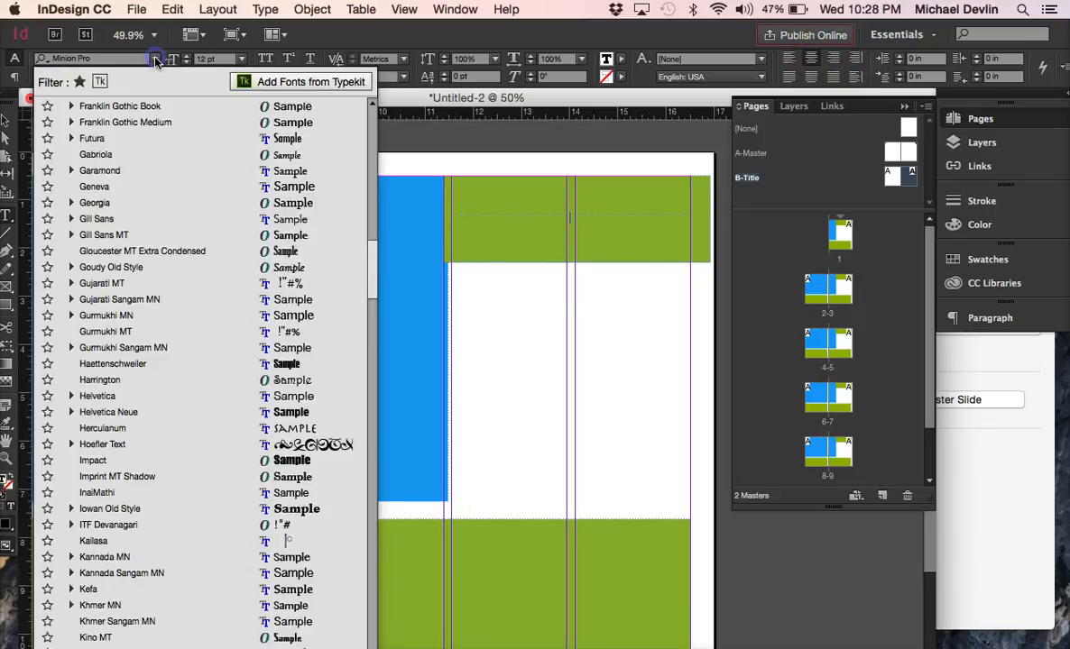
scroll(149, 153, "down", 5)
scroll(149, 154, "up", 7)
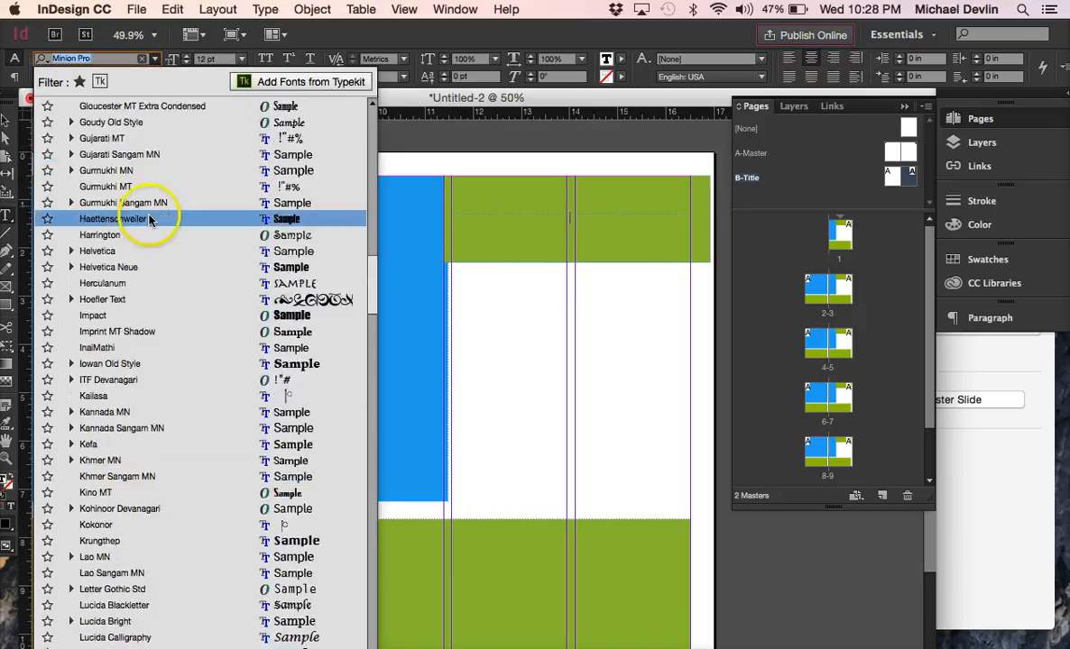
left_click(142, 315)
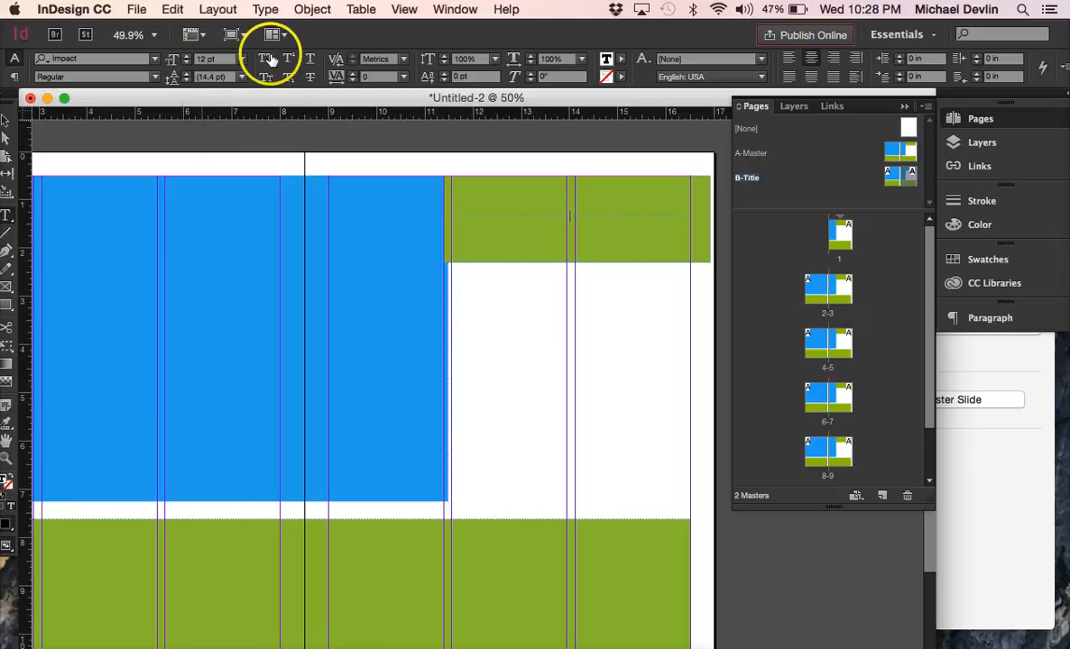
left_click(242, 59)
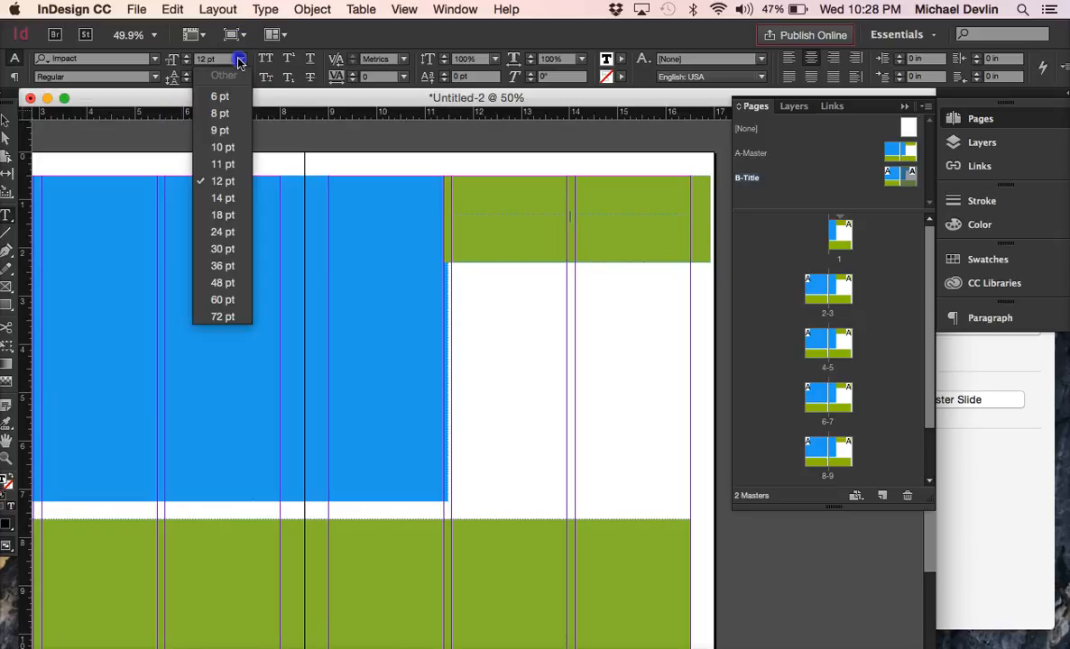
left_click(218, 318)
left_click(551, 246)
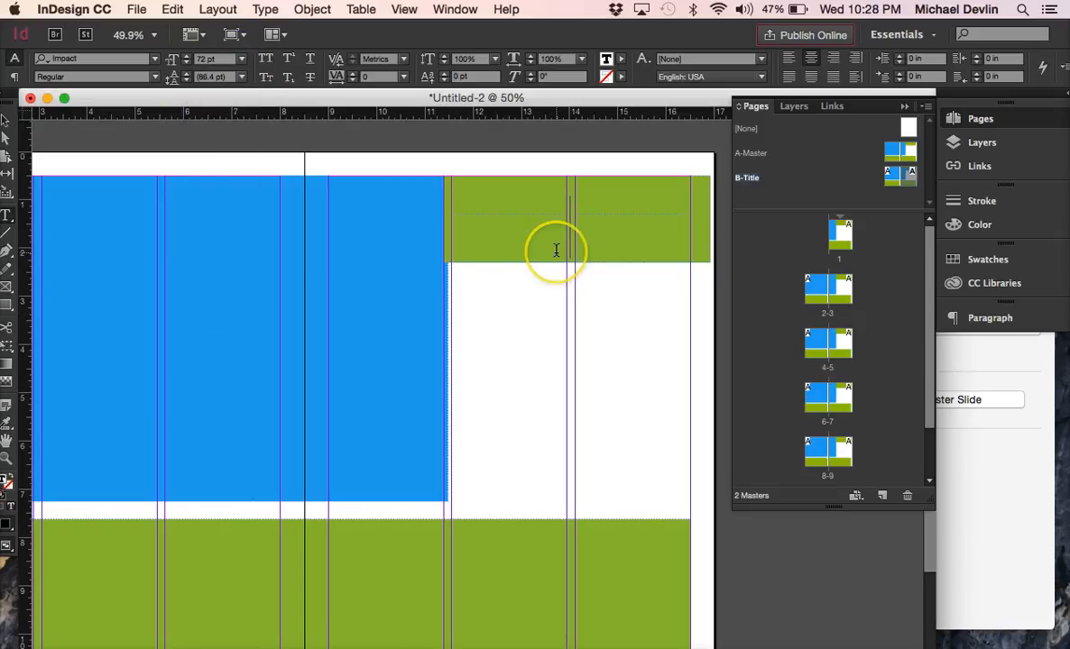
type("TITLE")
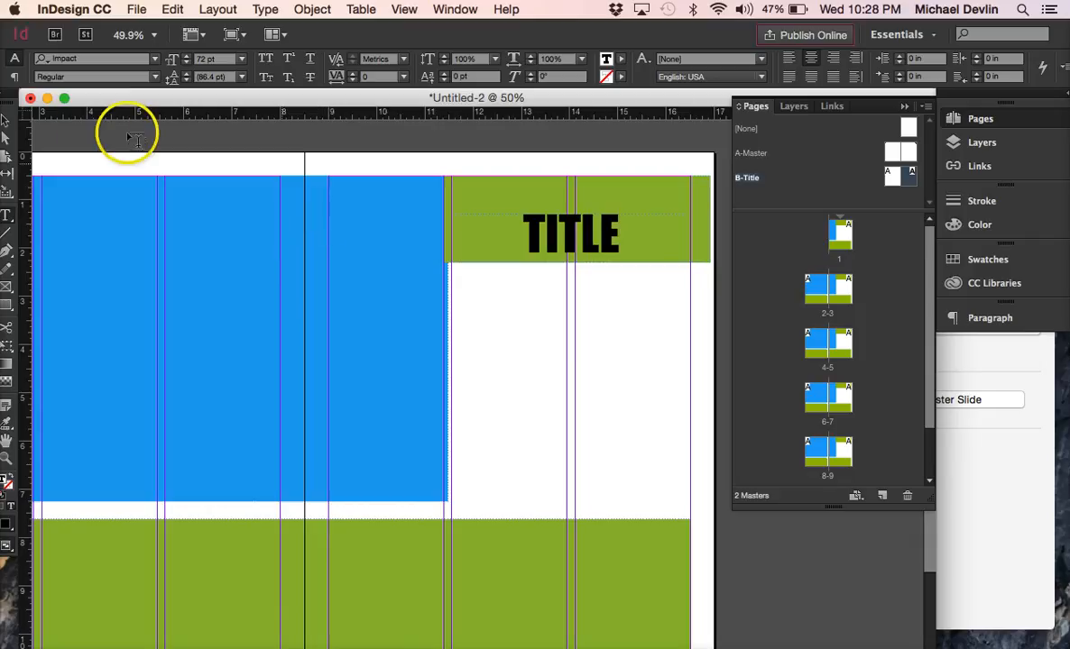
Step: Move the TITLE frame down to Y 1.4833 in and shorten it to 0.8167 in, meeting the green rectangle's lower edge
left_click(6, 119)
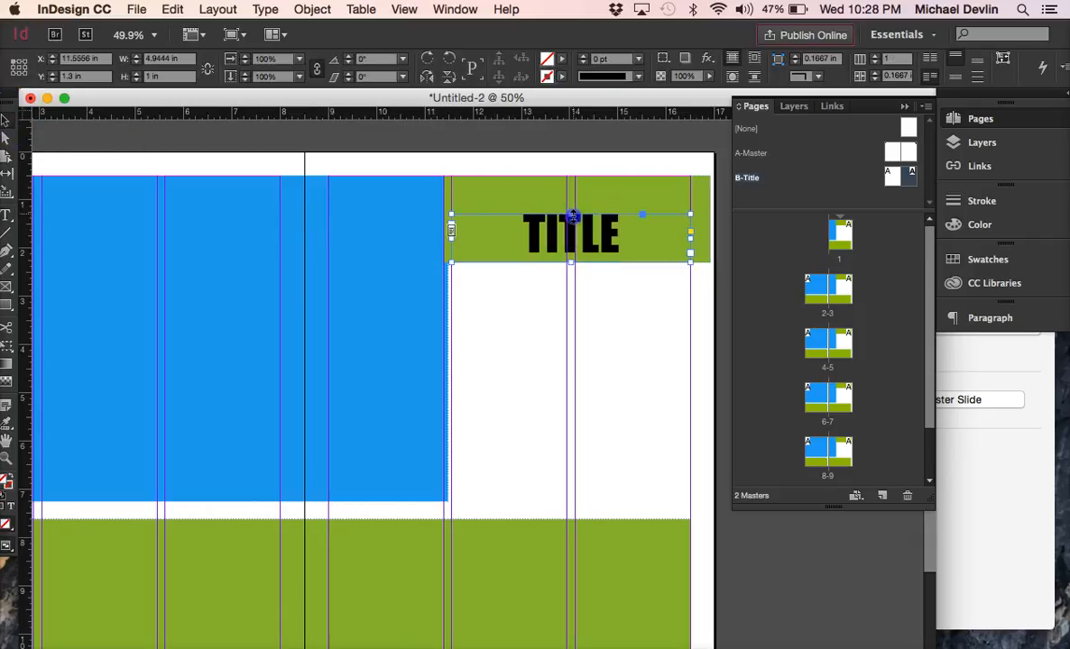
left_click_drag(572, 216, 626, 239)
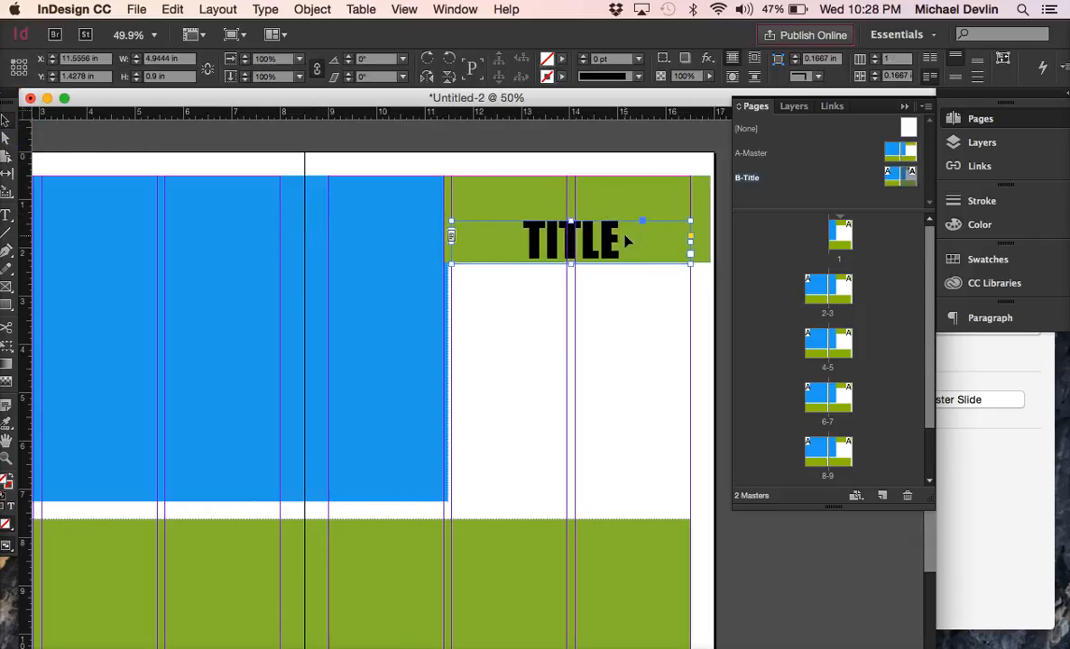
key("Down")
key("Down")
key("Down")
key("Down")
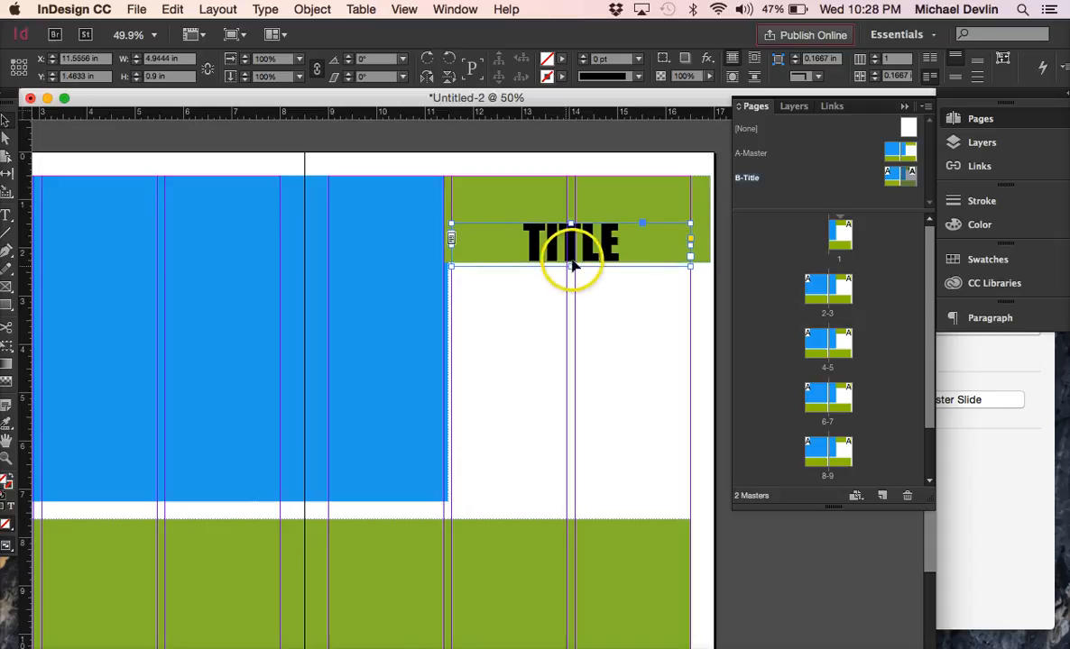
left_click_drag(571, 267, 572, 263)
left_click(645, 269)
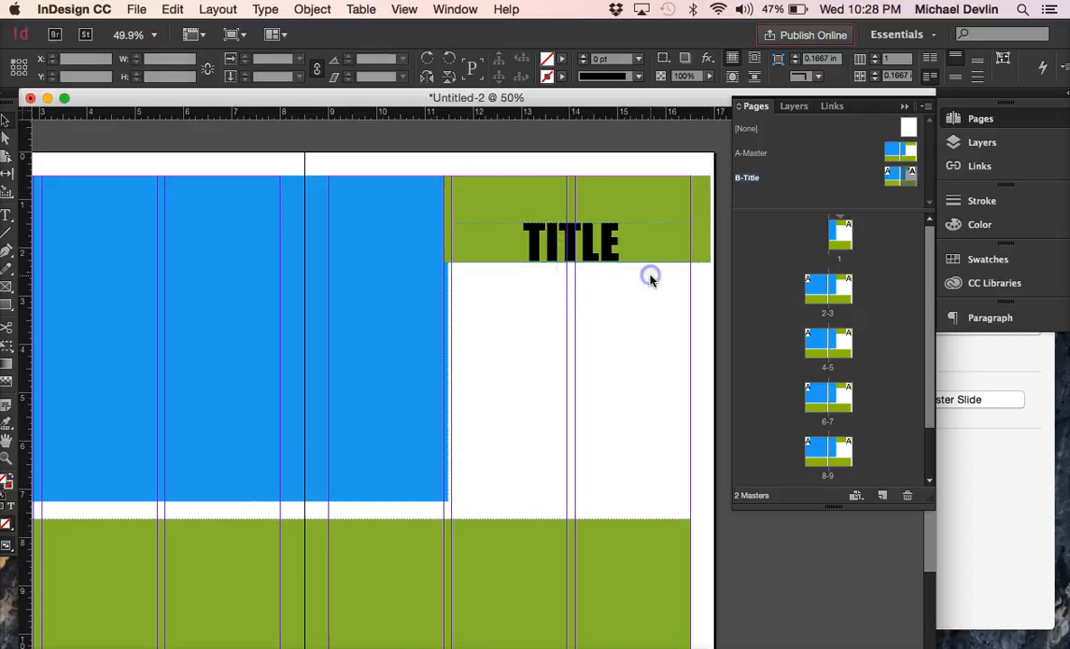
left_click_drag(905, 171, 878, 195)
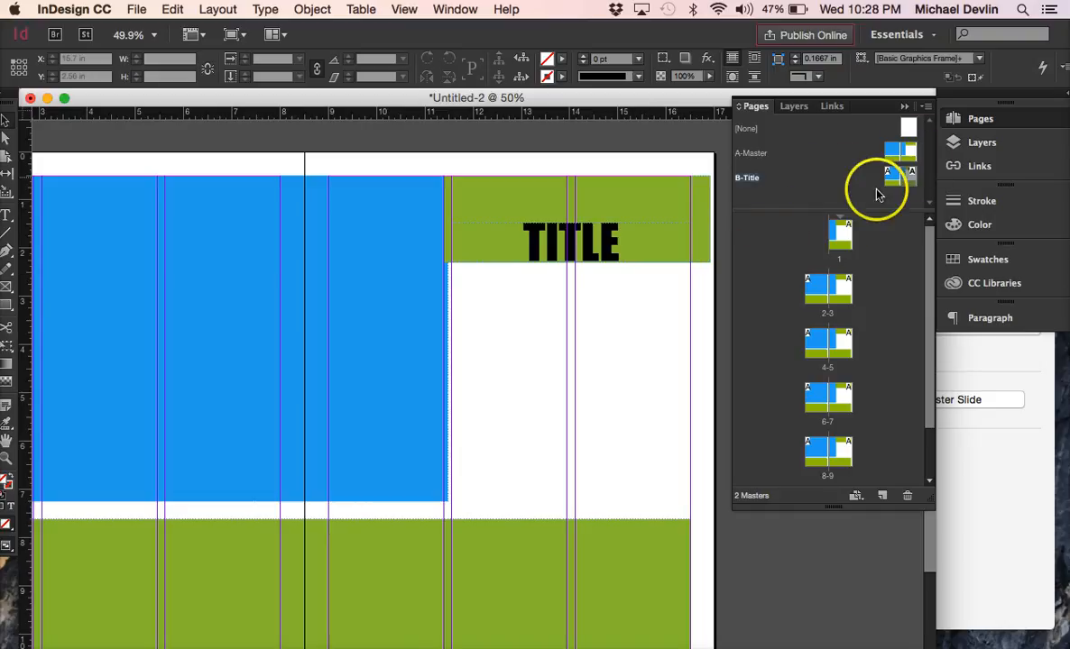
left_click_drag(607, 303, 616, 260)
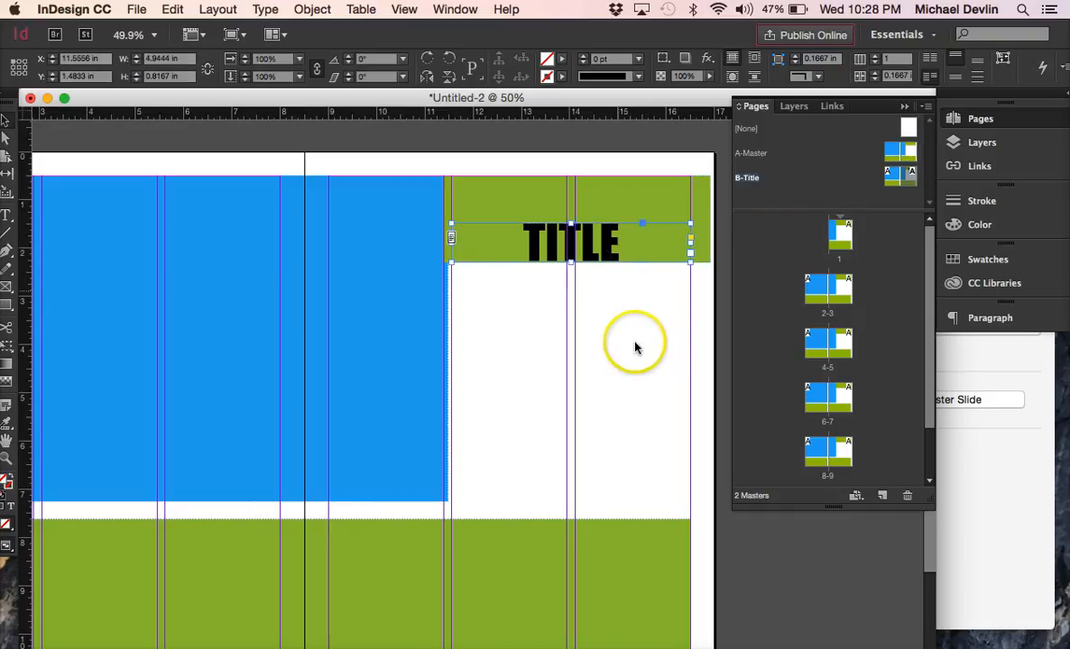
Step: Check document pages 3, 5, 7, 9 and 1 for the title text, and return to the B-Title master
double_click(839, 281)
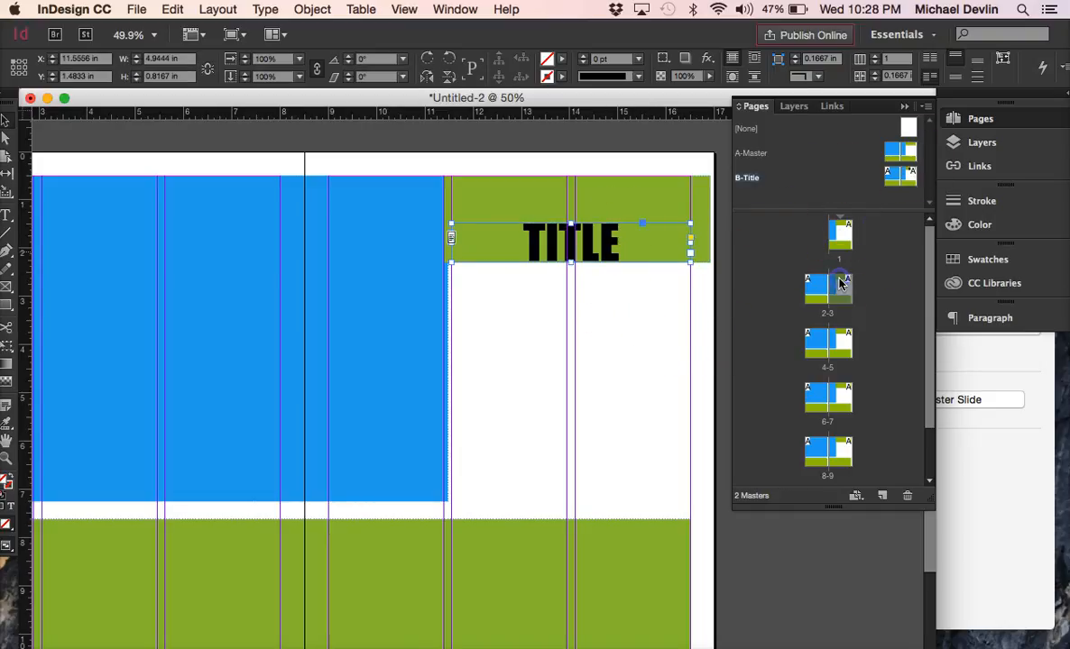
double_click(844, 348)
left_click(846, 403)
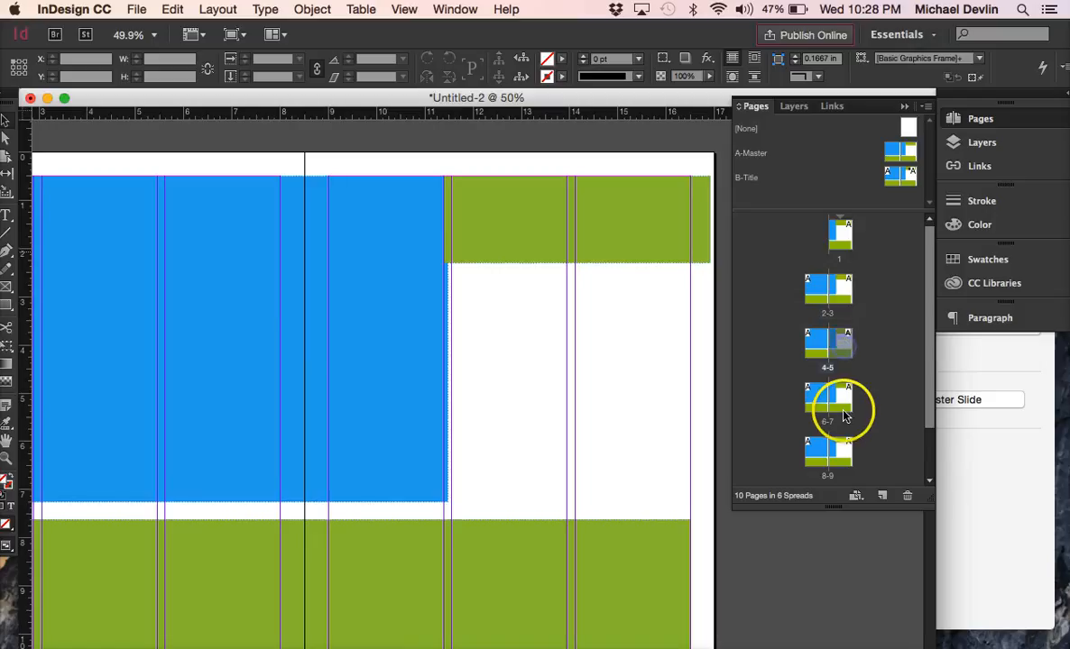
double_click(845, 447)
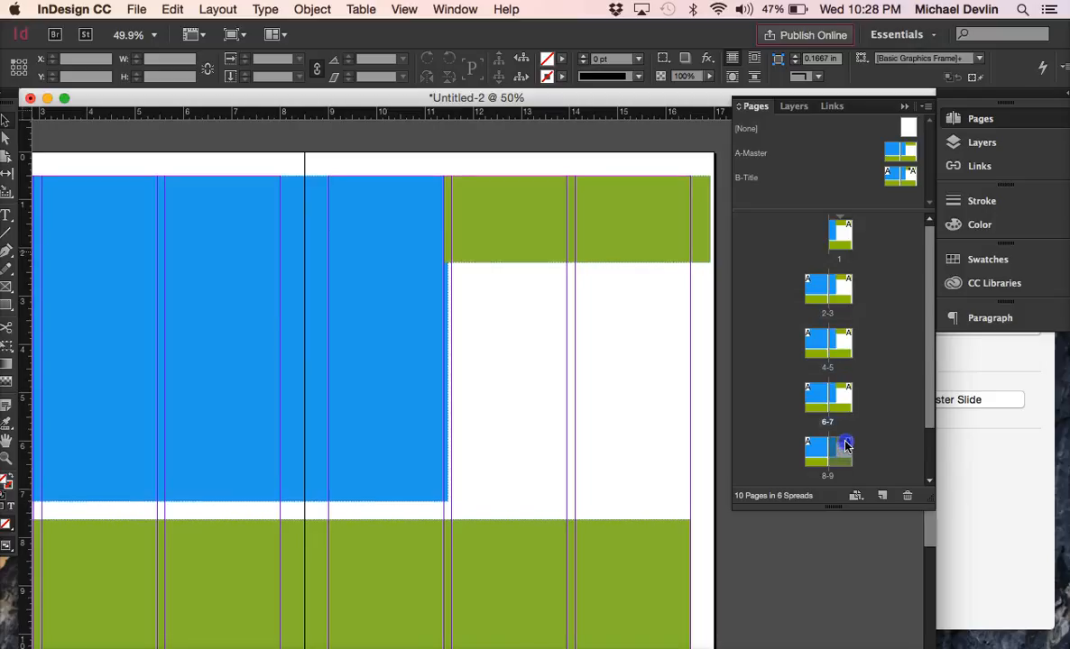
left_click(839, 233)
double_click(840, 236)
double_click(909, 174)
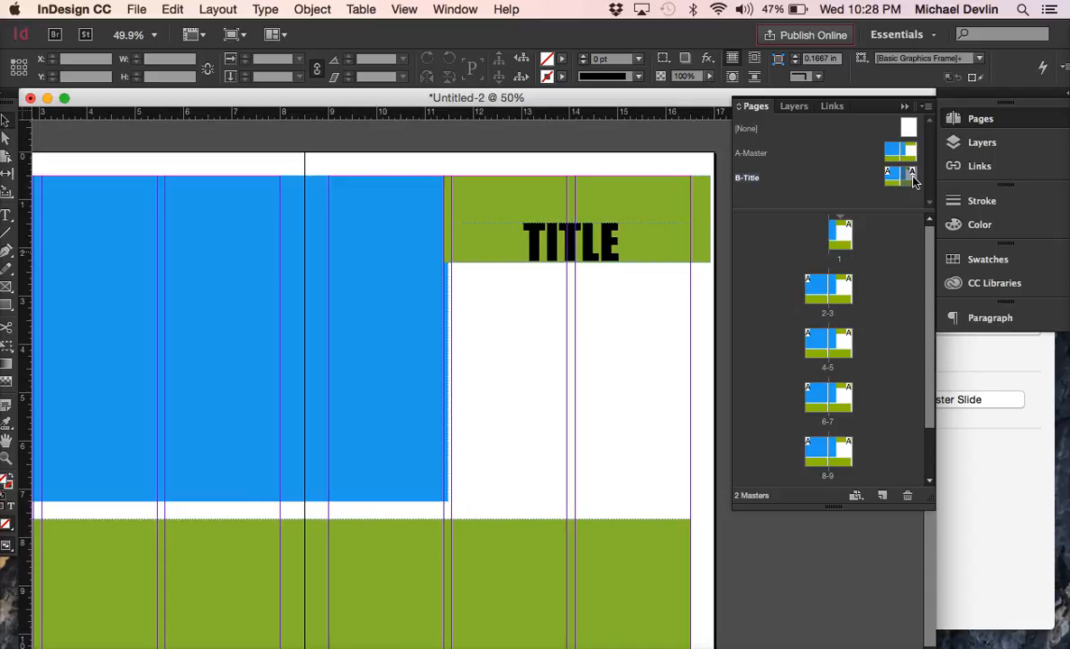
Step: Apply the right page of the B-Title master to page 3 and compare pages 3 and 5
left_click_drag(912, 180, 845, 287)
left_click_drag(841, 287, 839, 288)
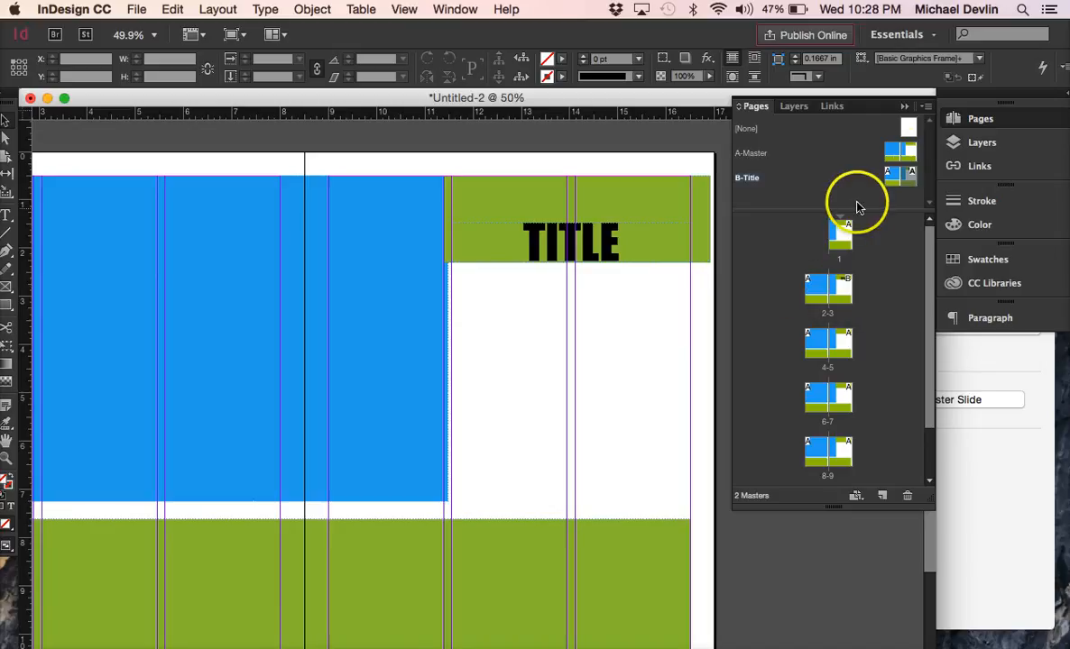
left_click(845, 289)
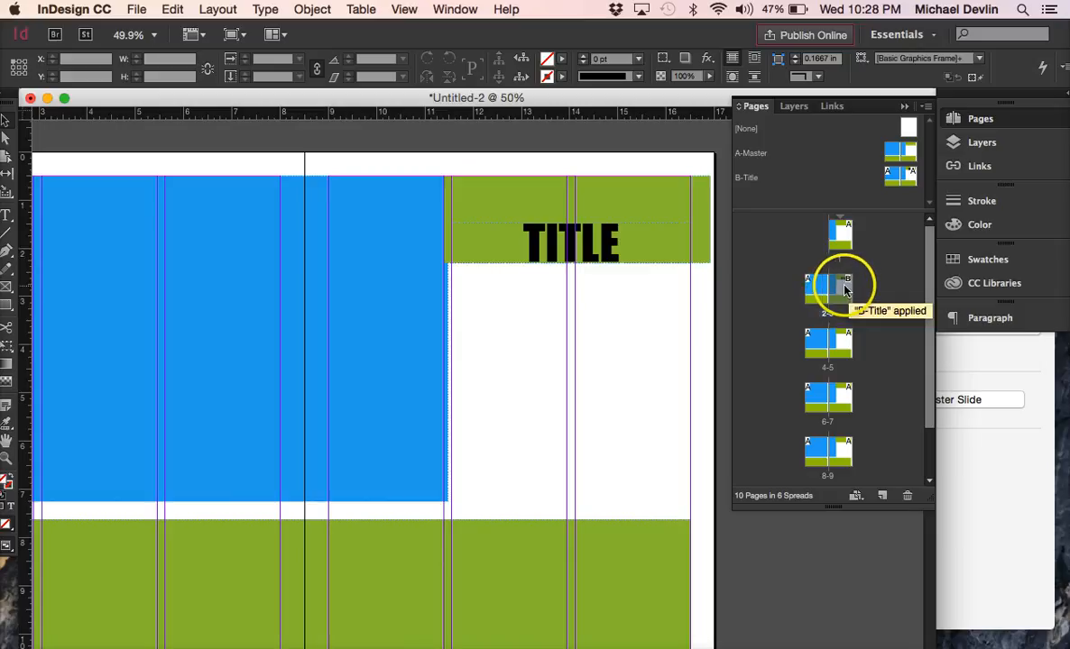
double_click(846, 343)
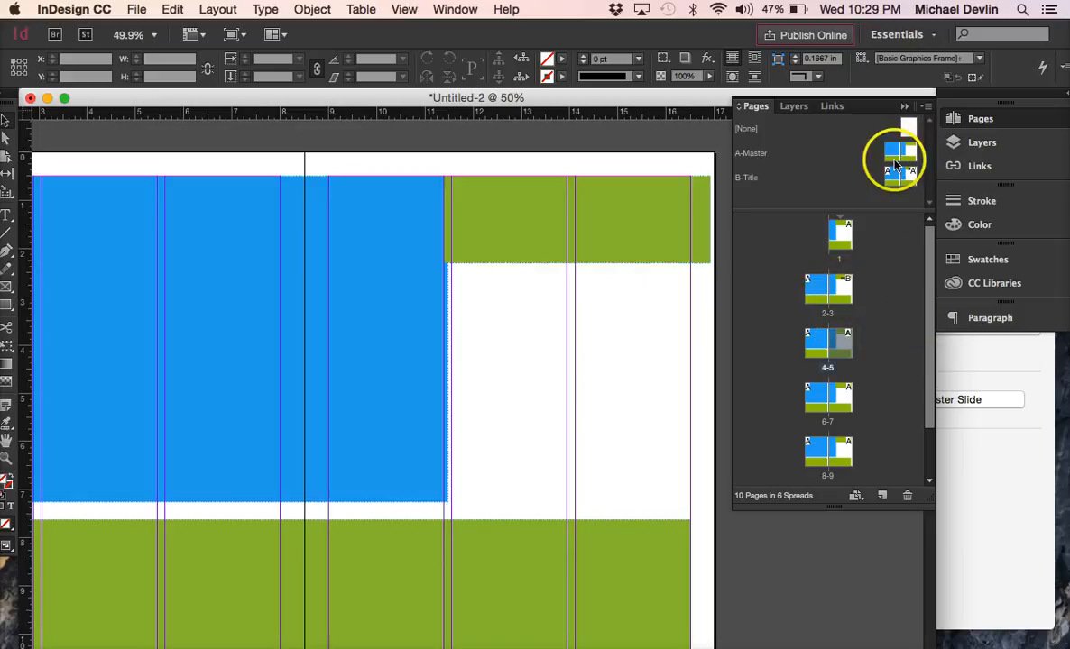
Step: Apply the right page of the B-Title master to page 7
mouse_move(909, 177)
left_mouse_down()
mouse_move(838, 298)
mouse_move(859, 303)
mouse_move(913, 164)
mouse_move(909, 180)
left_mouse_up()
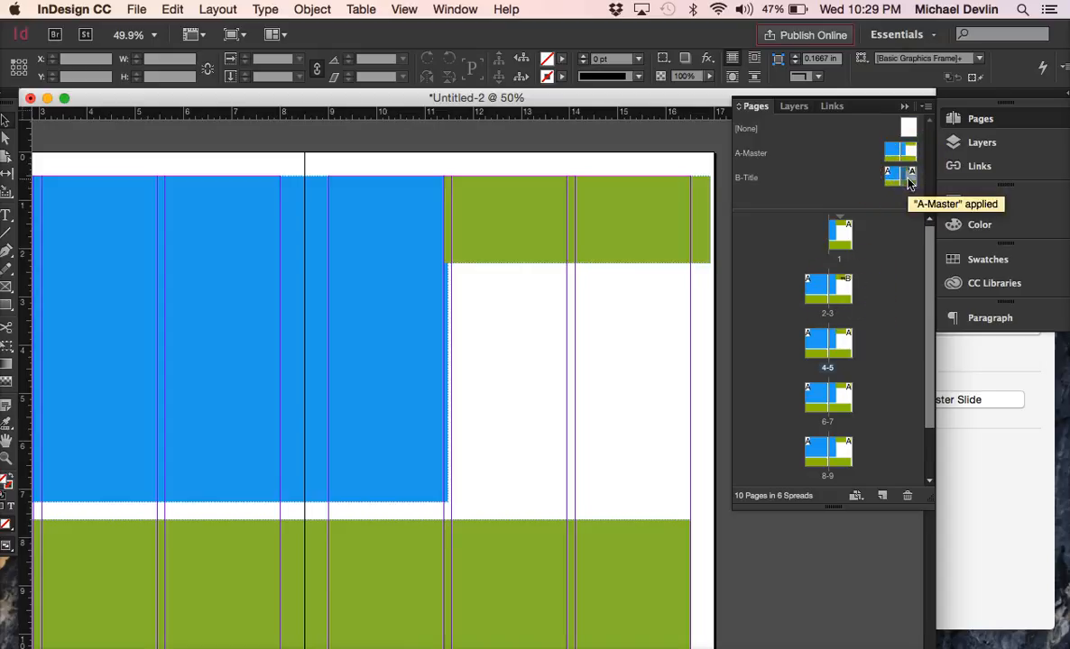
left_click(909, 182)
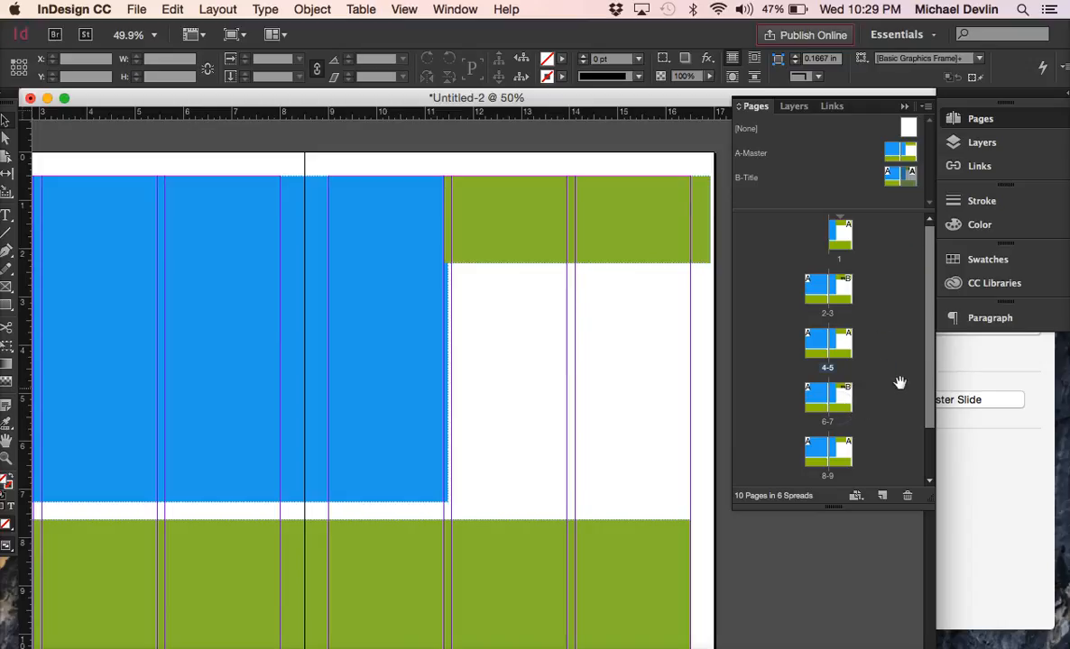
left_click(869, 375)
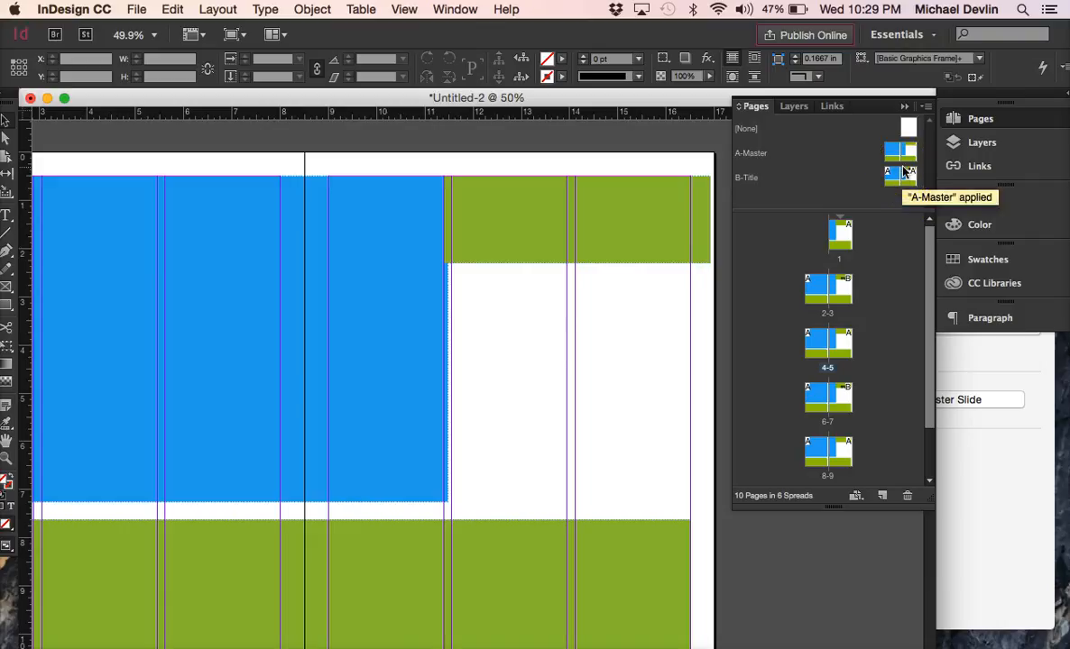
Step: Open A-Master's right page and change the upper green rectangle's fill to the yellow swatch
mouse_move(905, 172)
left_mouse_down()
mouse_move(841, 335)
mouse_move(885, 171)
mouse_move(906, 181)
mouse_move(874, 239)
mouse_move(838, 245)
mouse_move(898, 194)
mouse_move(909, 158)
left_mouse_up()
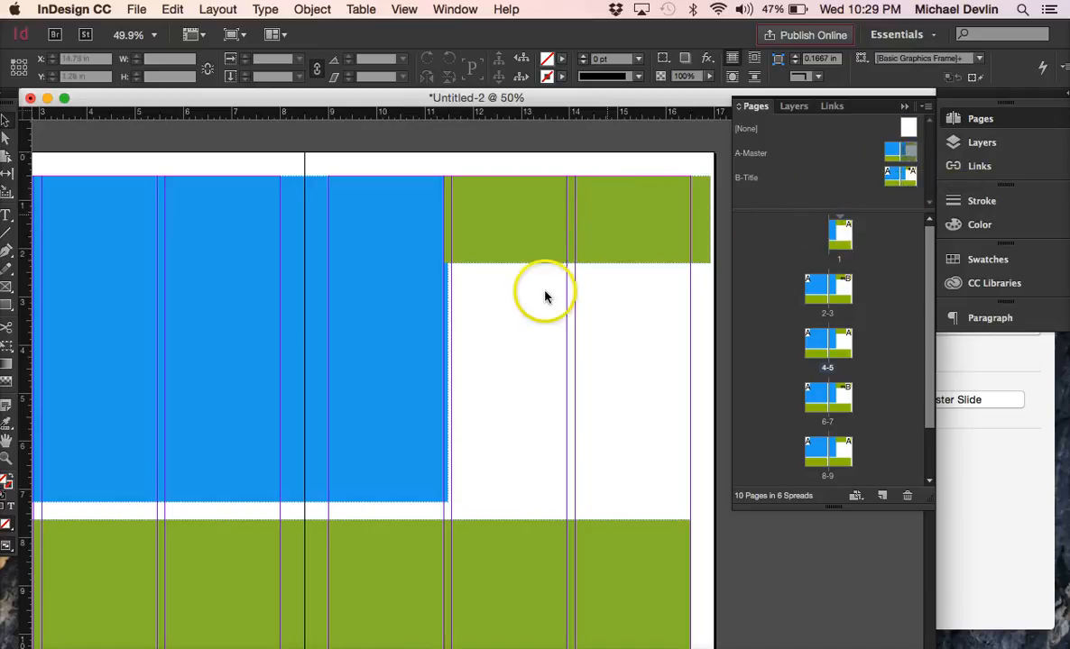
double_click(911, 146)
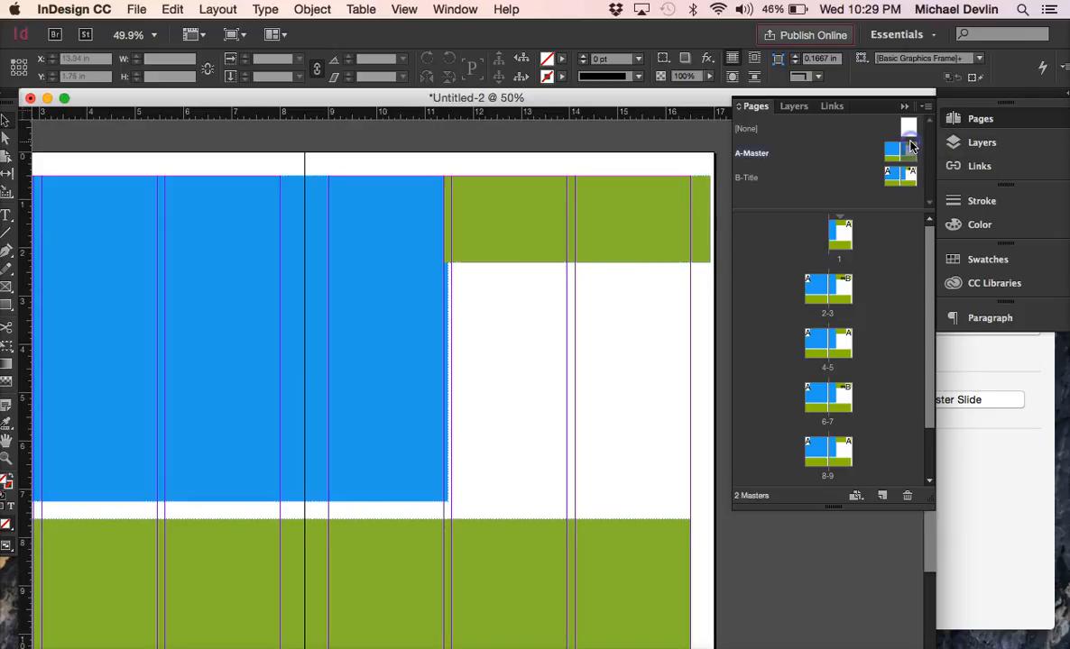
left_click(636, 199)
left_click(546, 58)
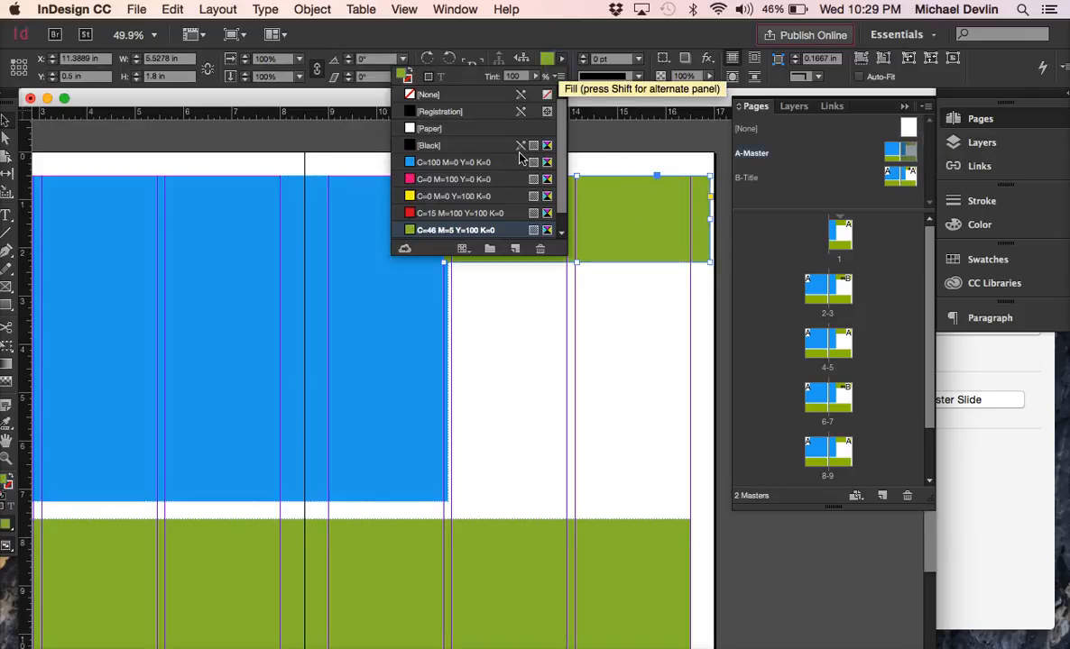
left_click(465, 196)
left_click(621, 149)
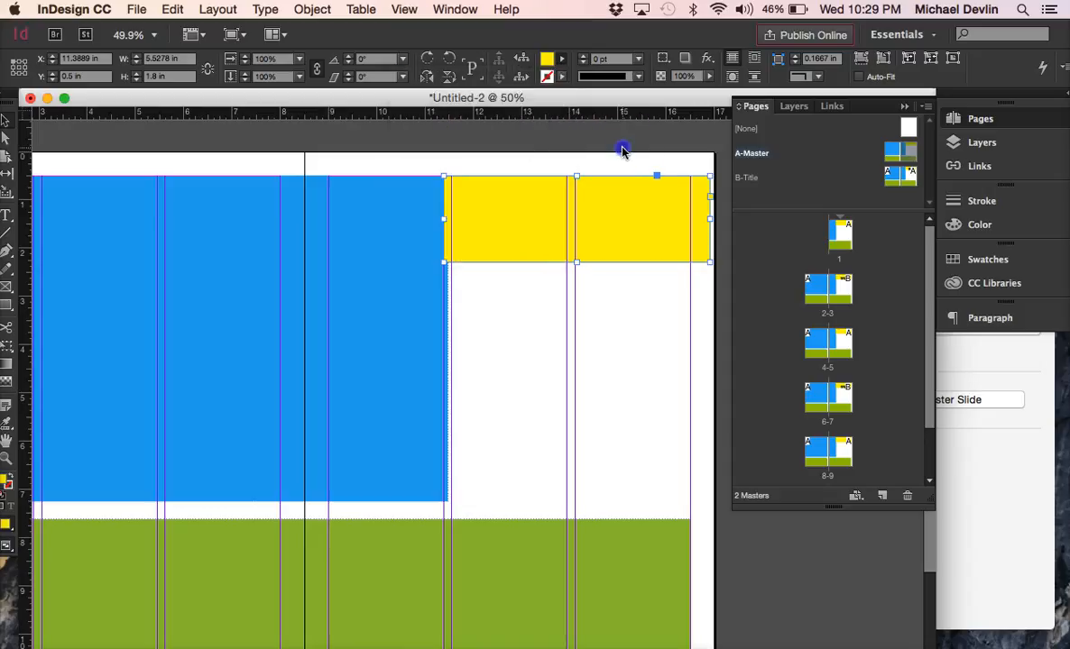
Step: Open the B-Title master to check the inherited rectangle's color, and select page 7
left_click_drag(793, 215, 913, 179)
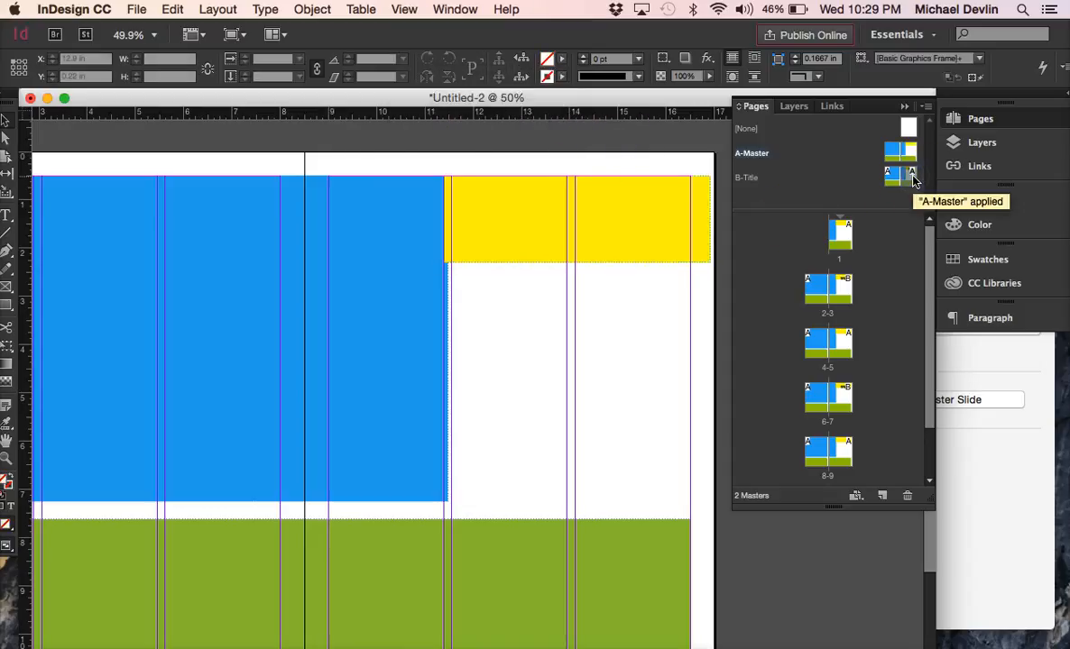
double_click(848, 178)
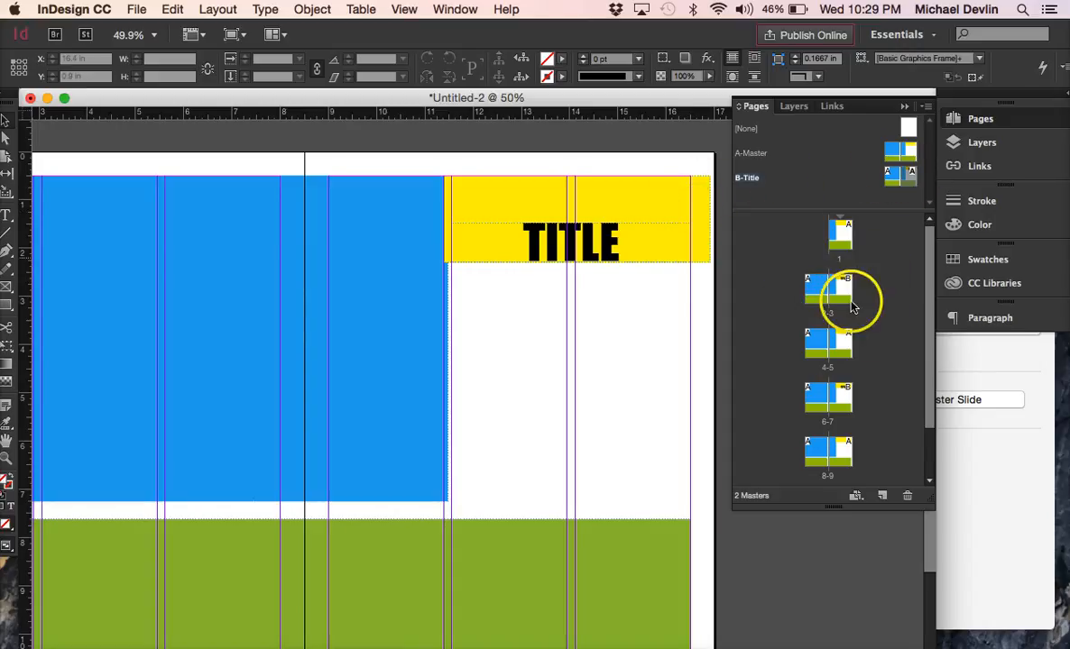
left_click_drag(846, 401, 846, 401)
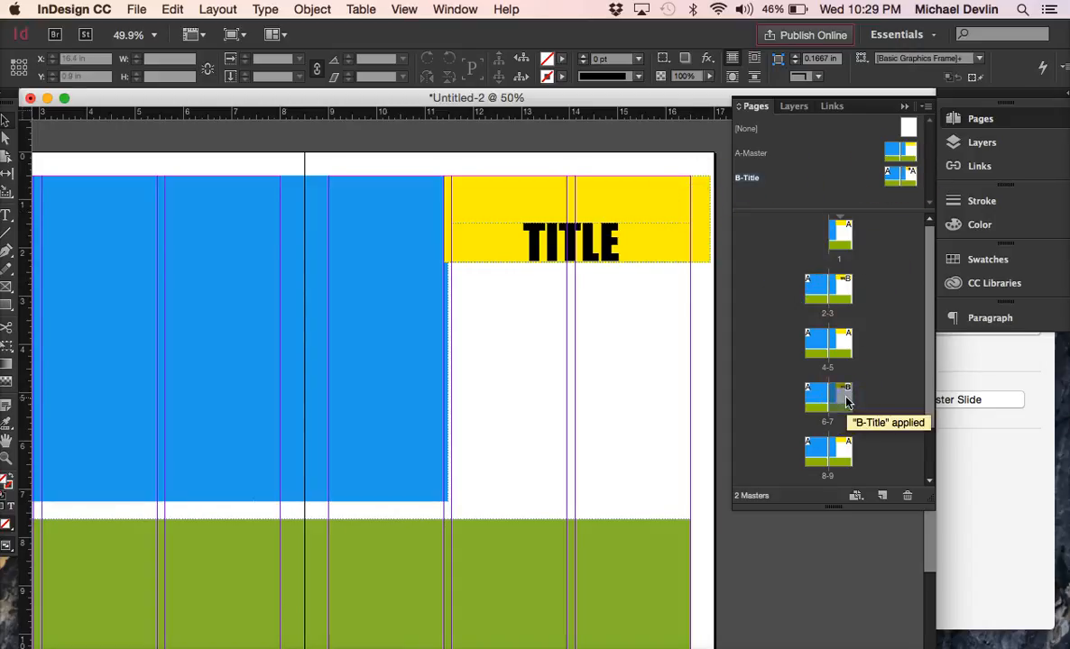